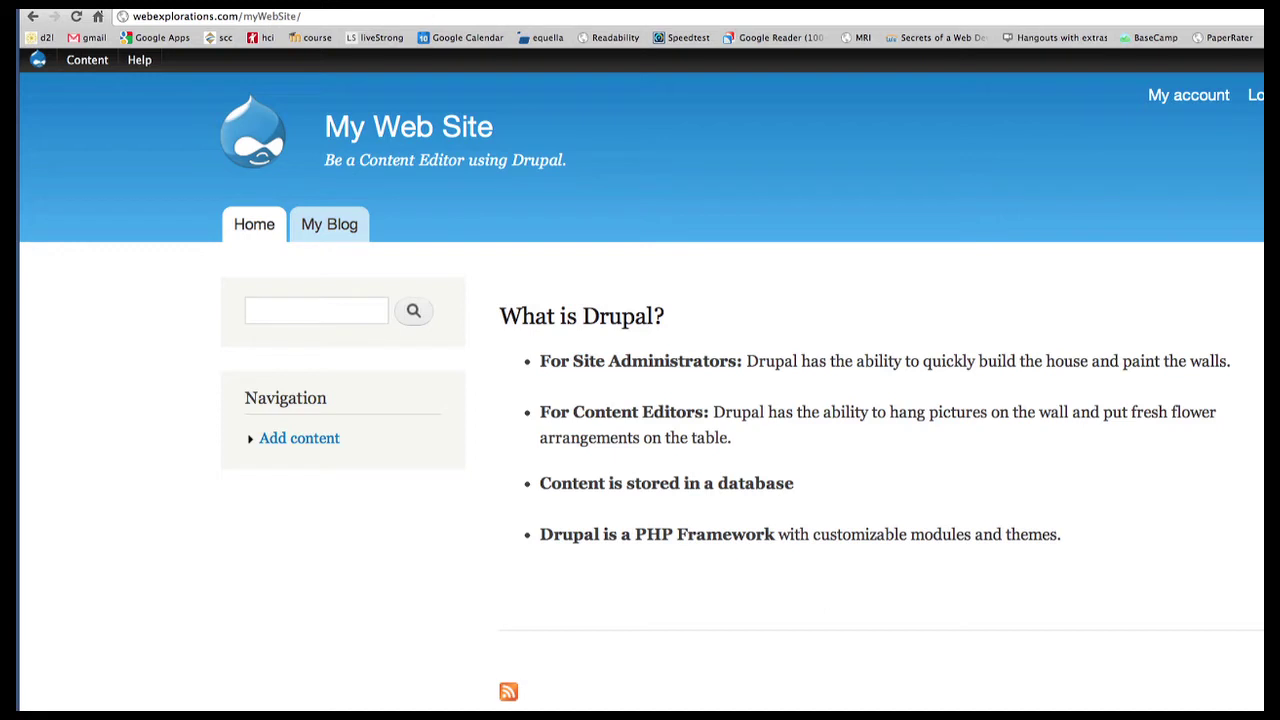
- Open flickr.com in a new tab and tick the Creative Commons-only option in Advanced Search
{"action": "key", "text": "super+t"}
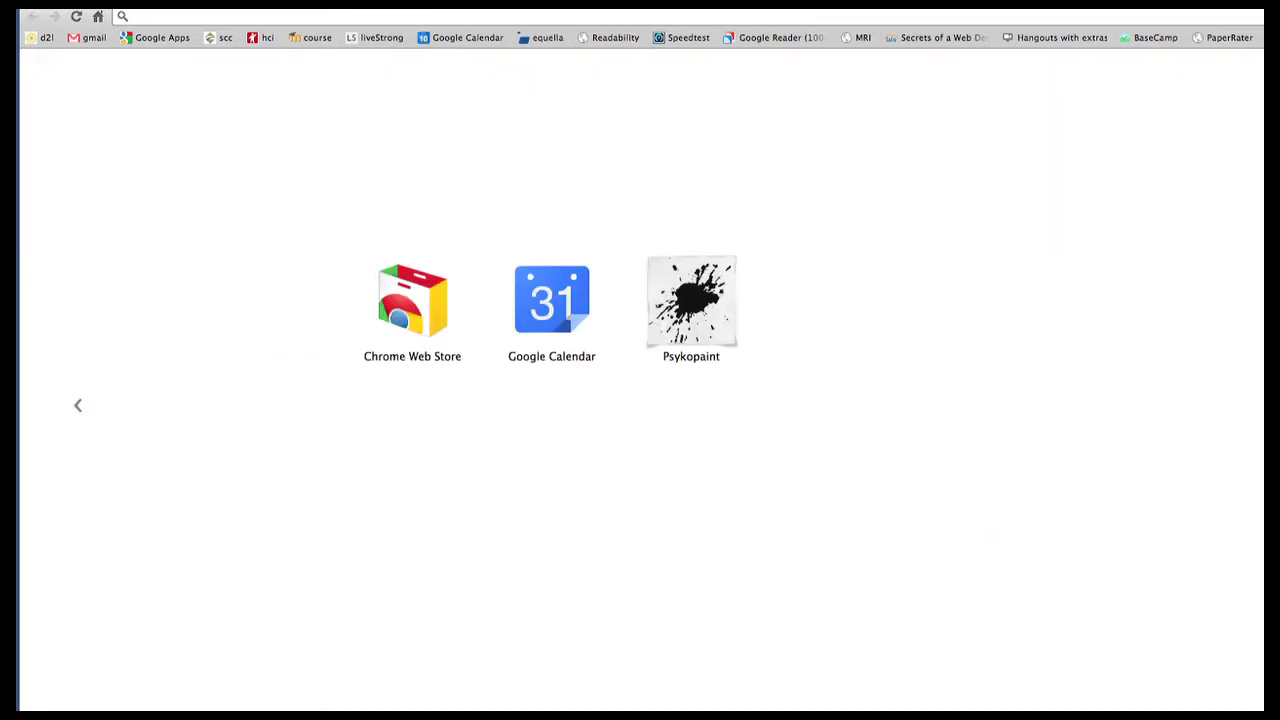
{"action": "type", "text": "flickr.com"}
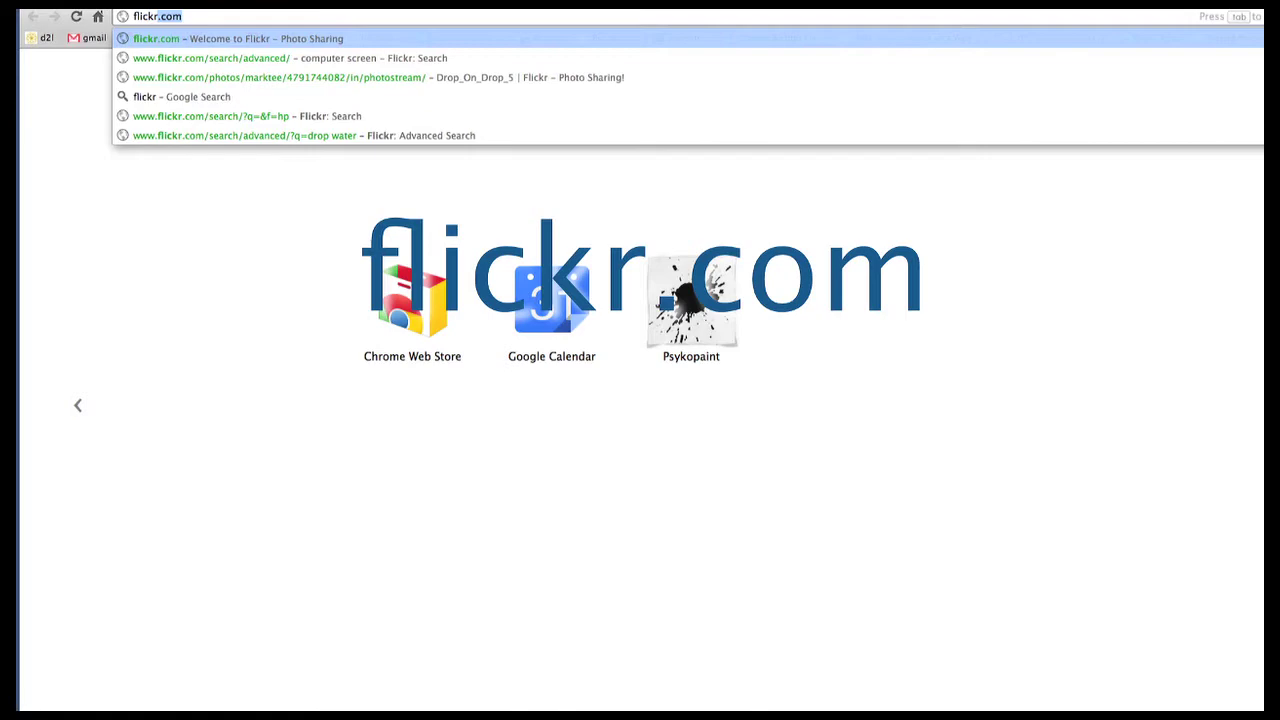
{"action": "key", "text": "Return"}
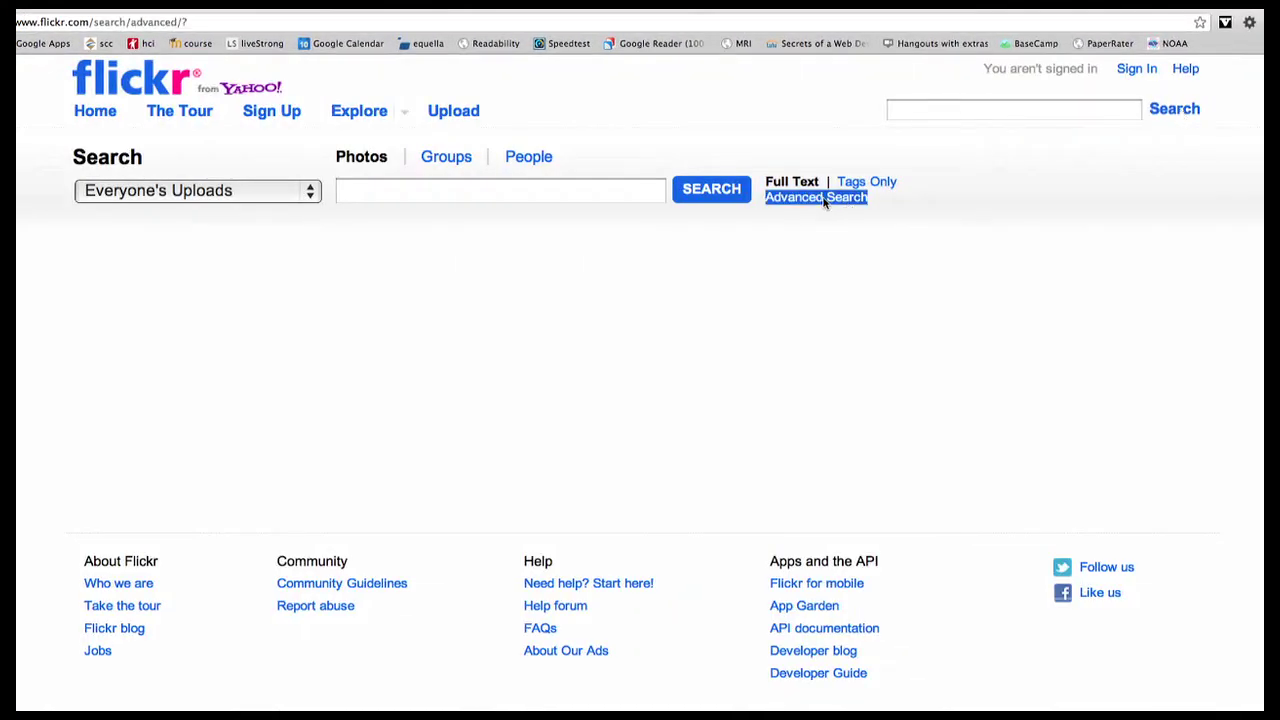
{"action": "scroll", "coordinate": [601, 426], "scroll_direction": "down", "scroll_amount": 10}
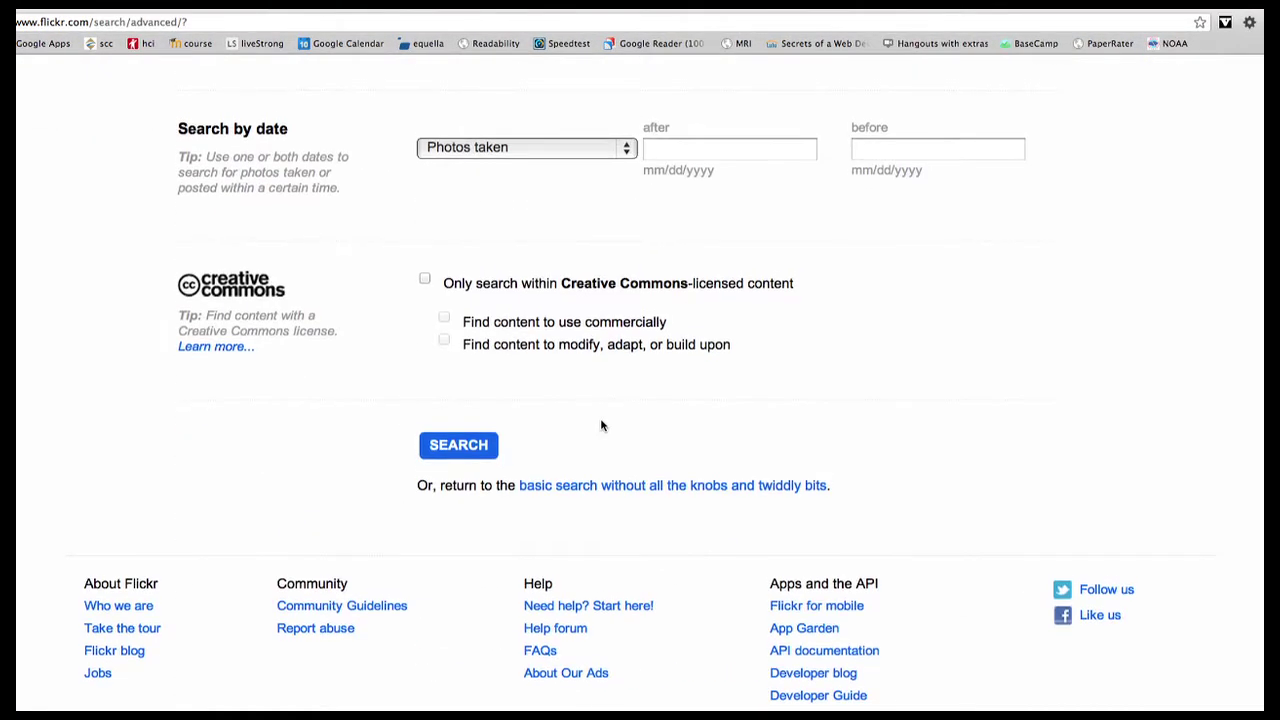
{"action": "left_click", "coordinate": [426, 282]}
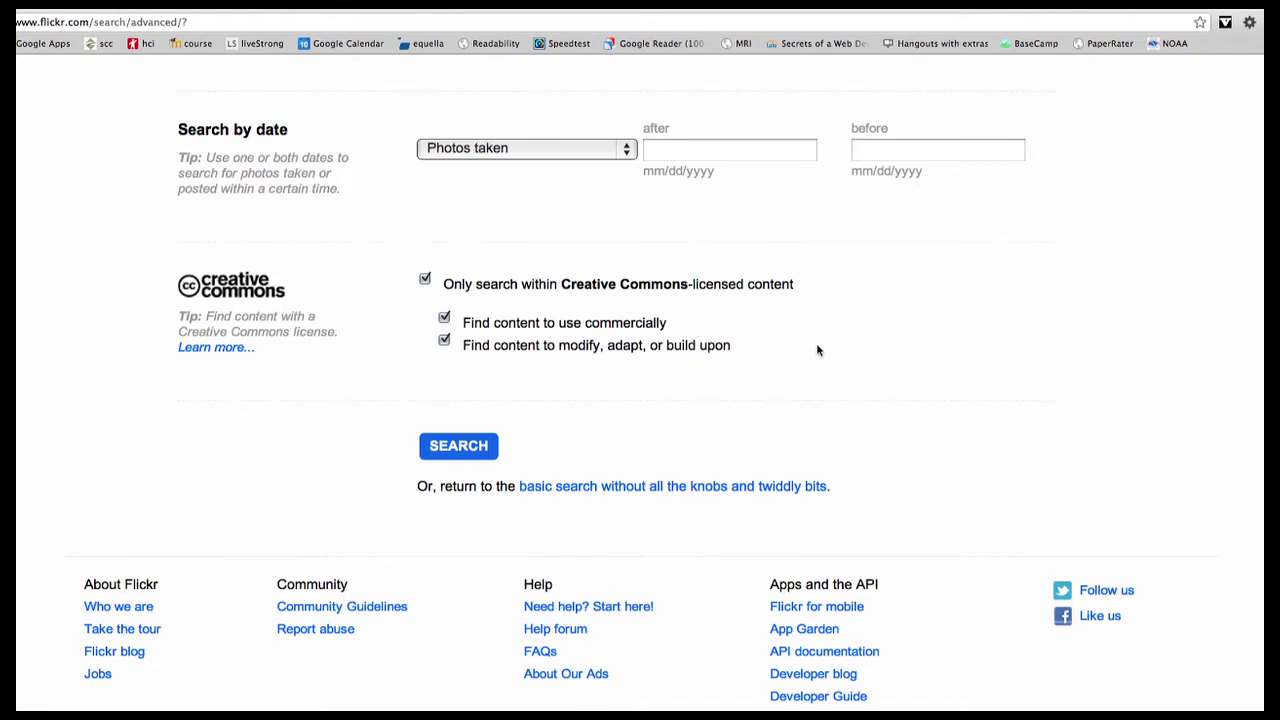
- Search Flickr for 'dog' with the Creative Commons filters and scroll through the results
{"action": "scroll", "coordinate": [837, 342], "scroll_direction": "up", "scroll_amount": 10}
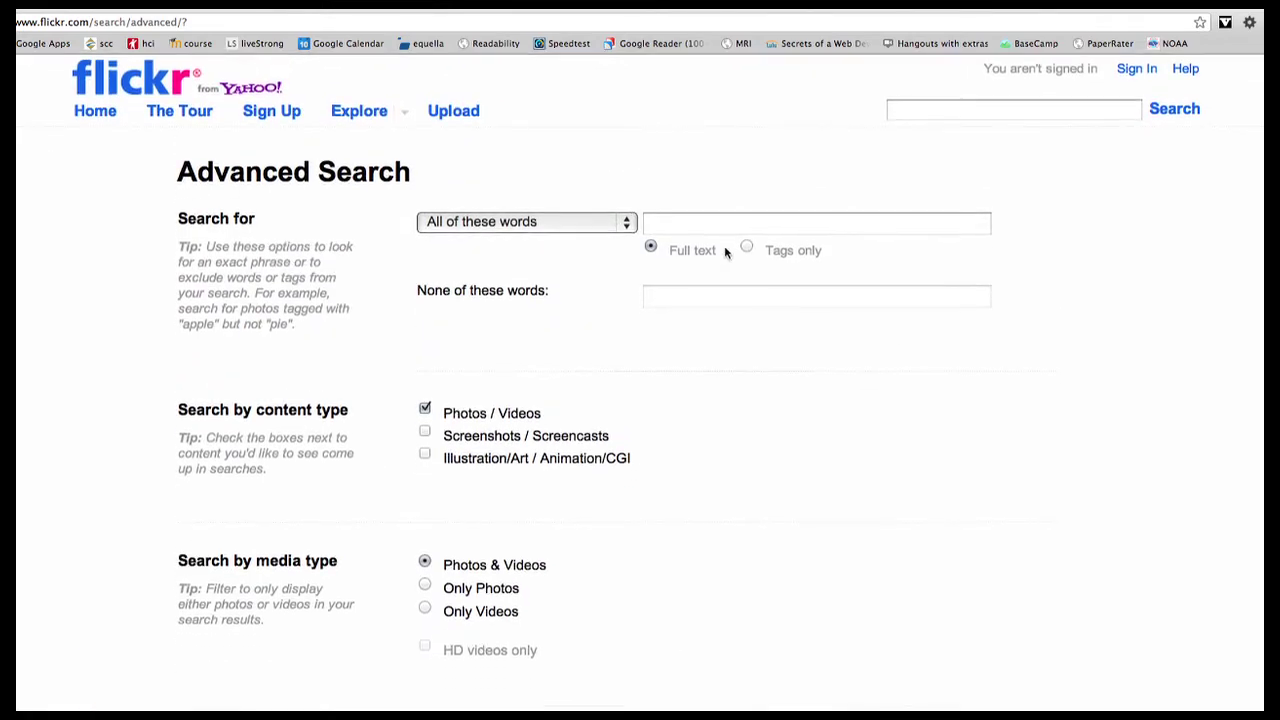
{"action": "left_click", "coordinate": [682, 223]}
{"action": "type", "text": "dog"}
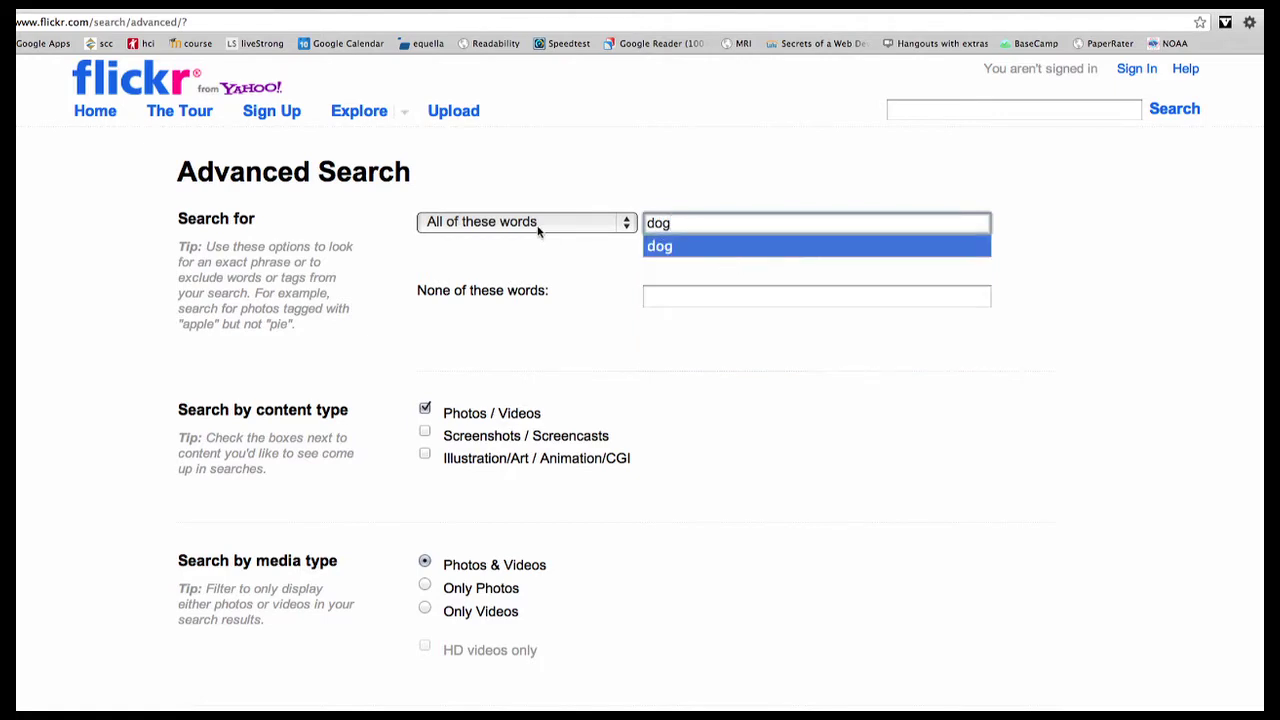
{"action": "scroll", "coordinate": [898, 558], "scroll_direction": "down", "scroll_amount": 6}
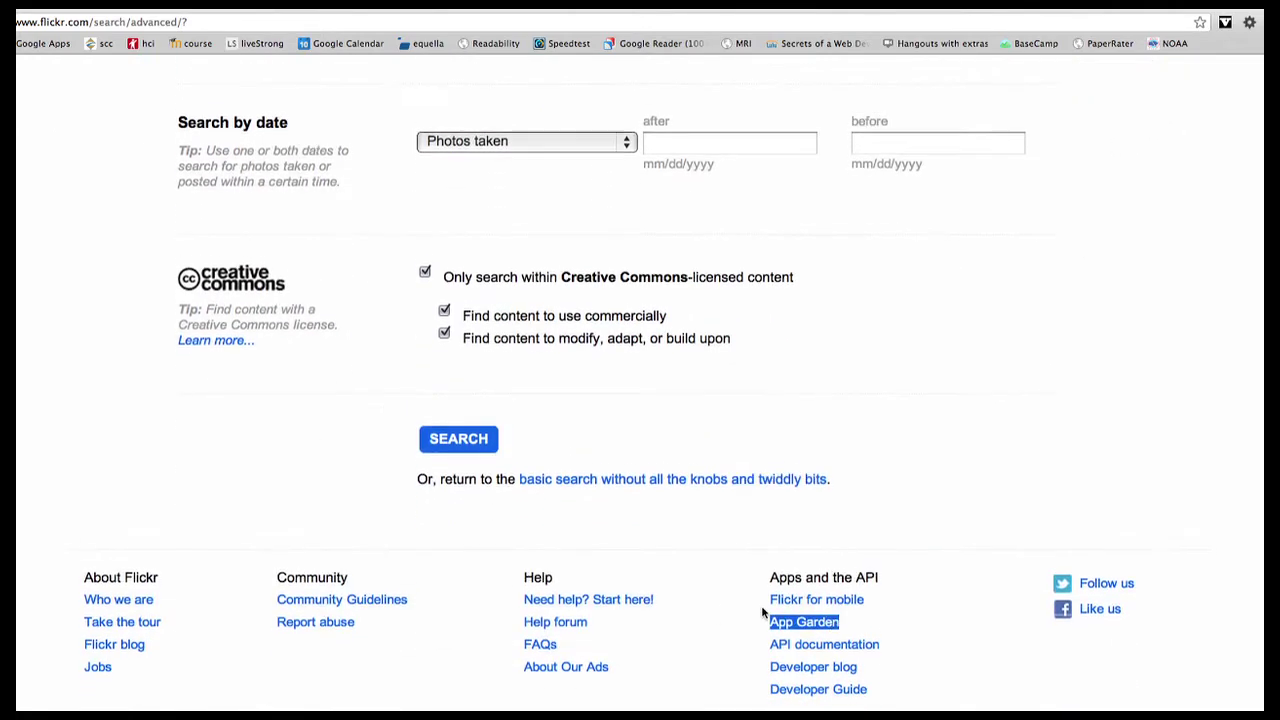
{"action": "left_click", "coordinate": [455, 446]}
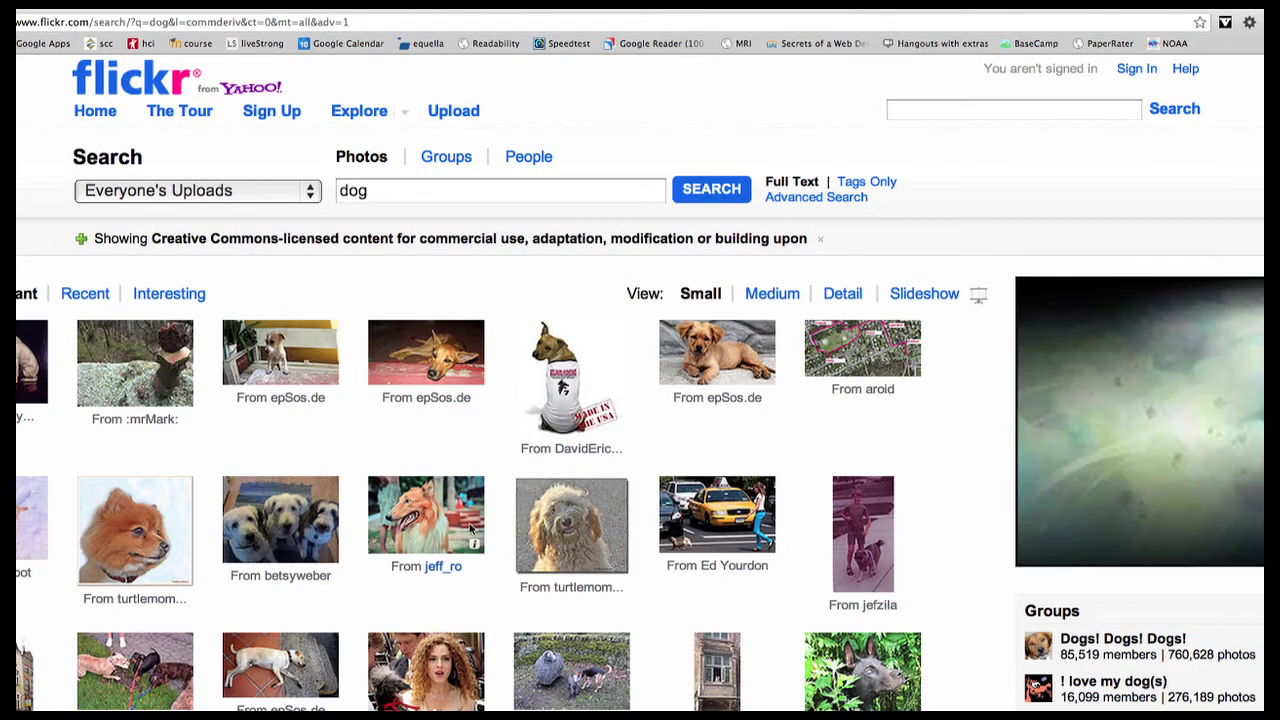
{"action": "scroll", "coordinate": [465, 500], "scroll_direction": "down", "scroll_amount": 3}
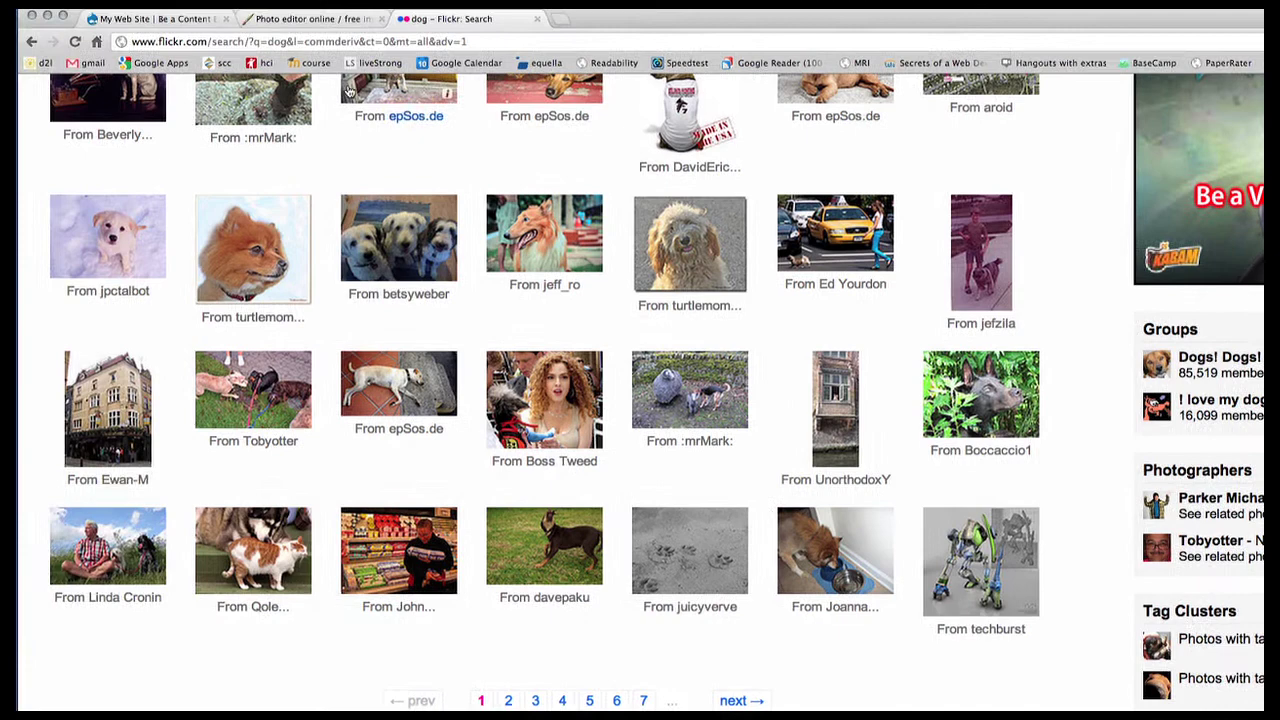
- Go to google.com and run an image search for 'drupal logo', scrolling the results
{"action": "left_click", "coordinate": [192, 21]}
{"action": "type", "text": "google.com"}
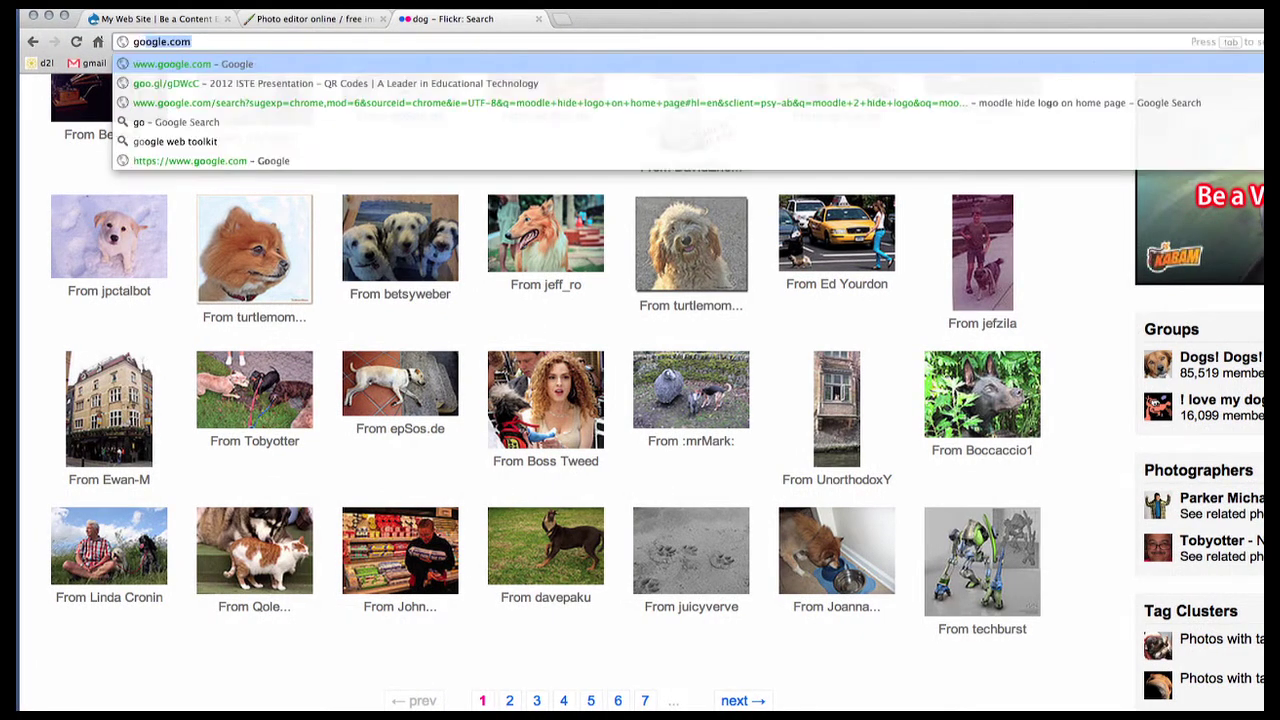
{"action": "key", "text": "Return"}
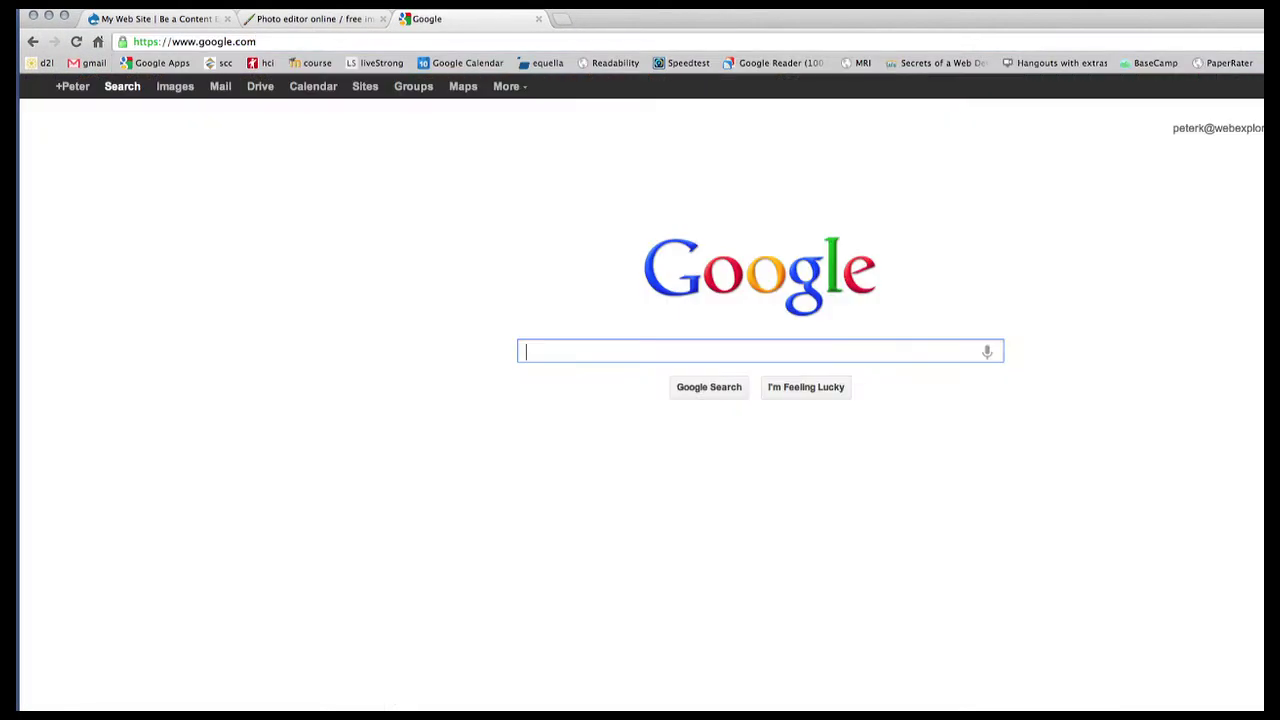
{"action": "left_click", "coordinate": [175, 89]}
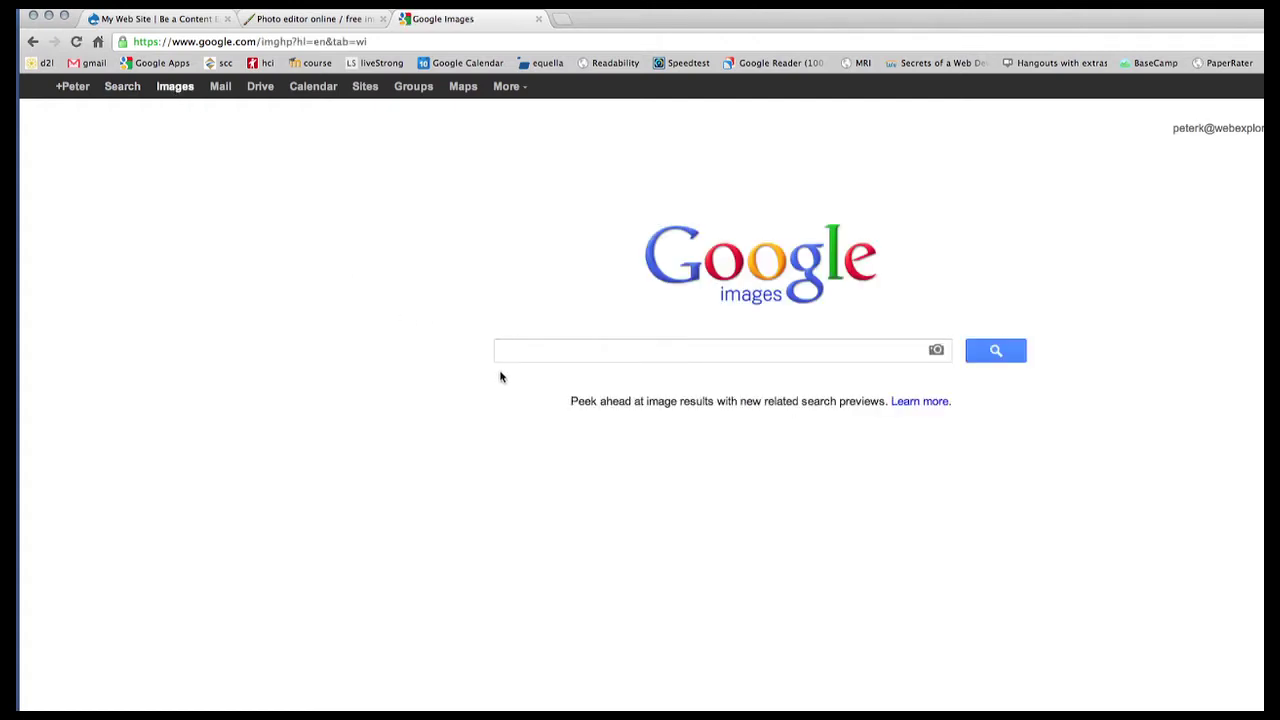
{"action": "type", "text": "drupal logo"}
{"action": "key", "text": "Return"}
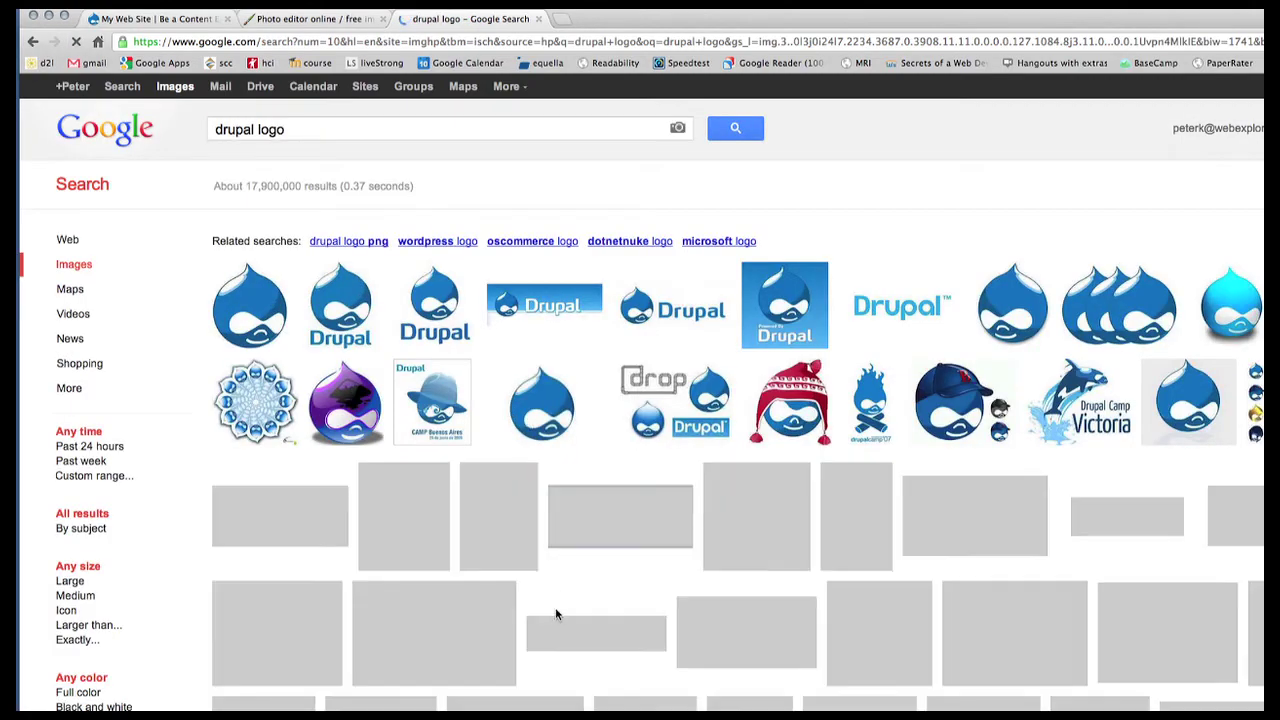
{"action": "scroll", "coordinate": [600, 620], "scroll_direction": "down", "scroll_amount": 10}
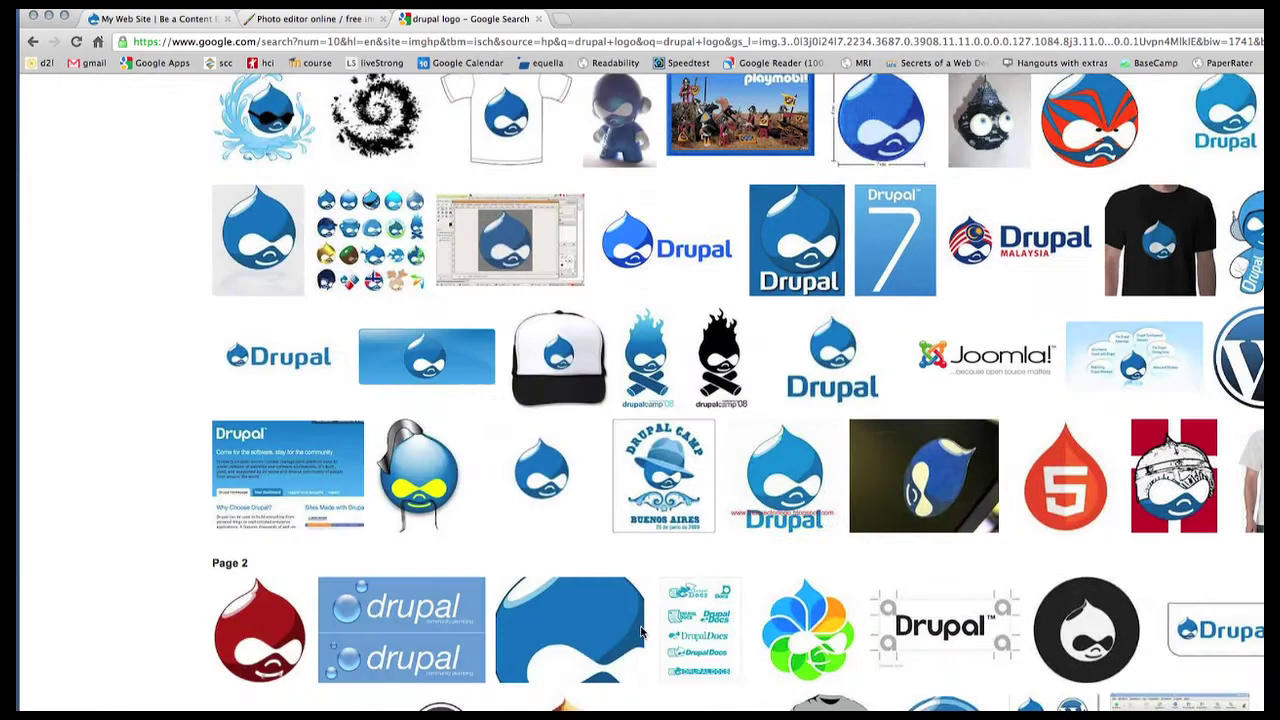
{"action": "scroll", "coordinate": [641, 631], "scroll_direction": "up", "scroll_amount": 10}
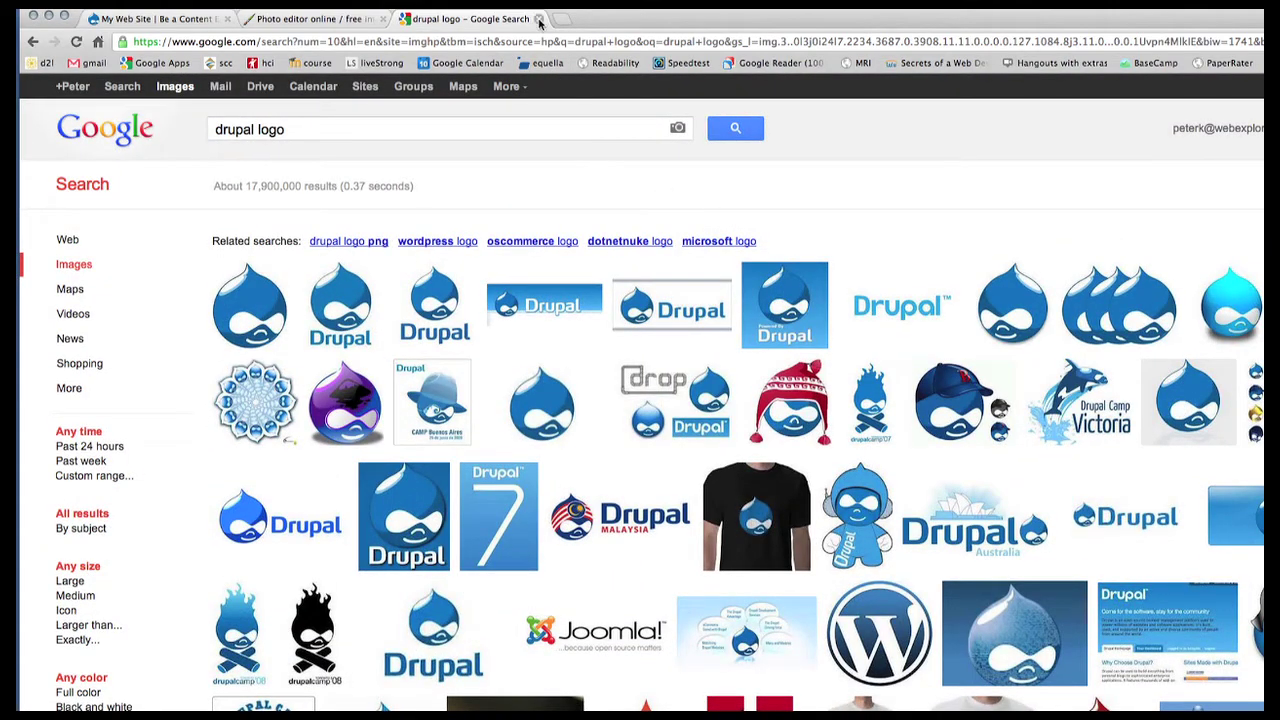
- Close the Google tab, preview drupalSticker.png in Finder, then return to the Drupal site
{"action": "left_click", "coordinate": [539, 20]}
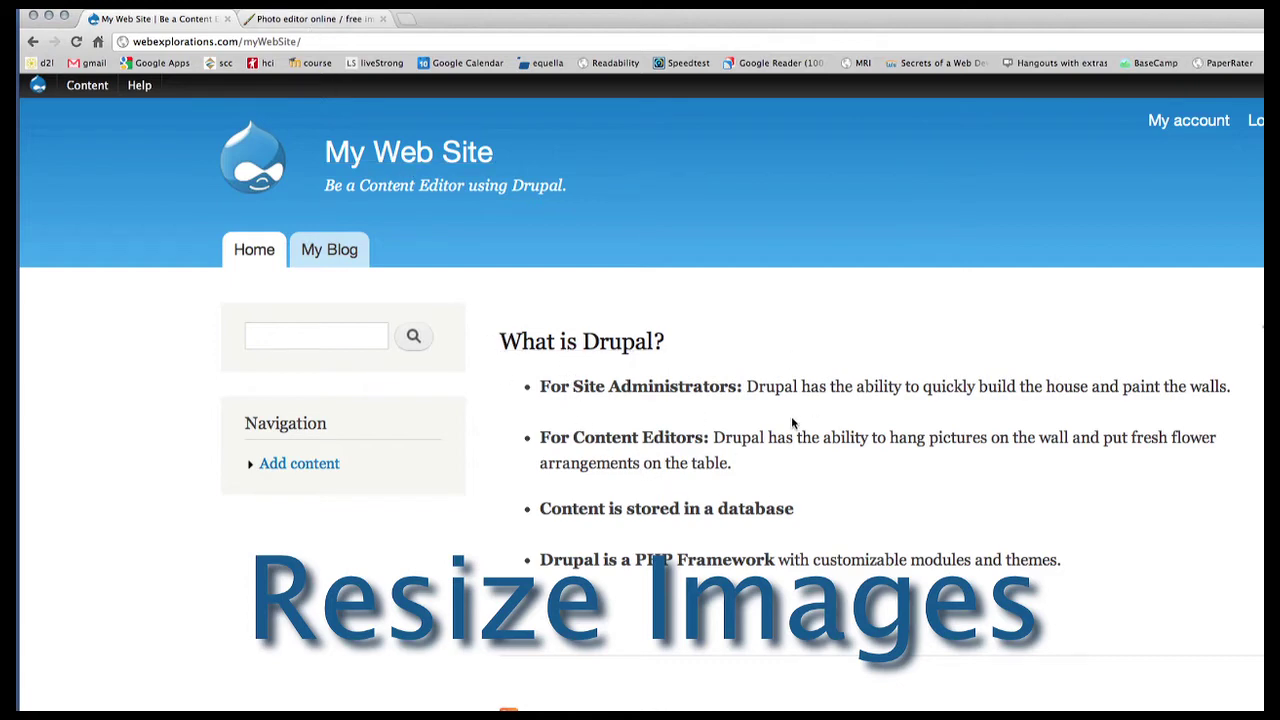
{"action": "key", "text": "super+Tab"}
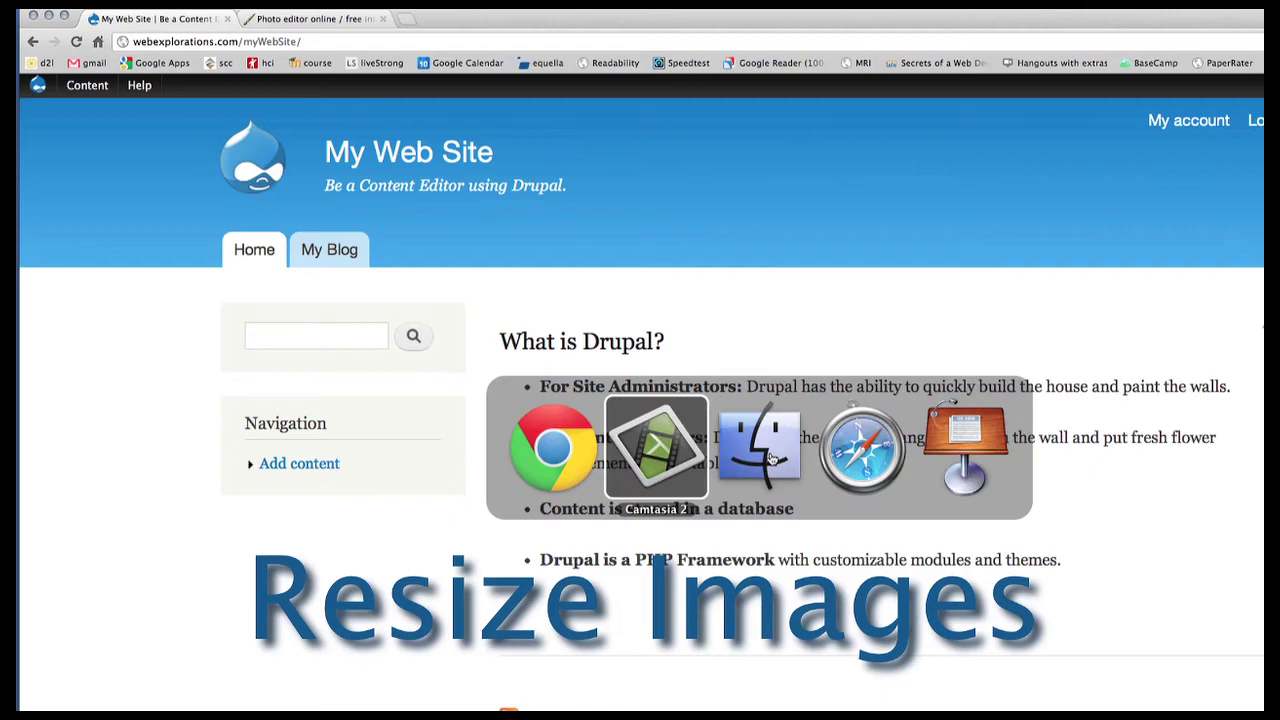
{"action": "left_click", "coordinate": [766, 452]}
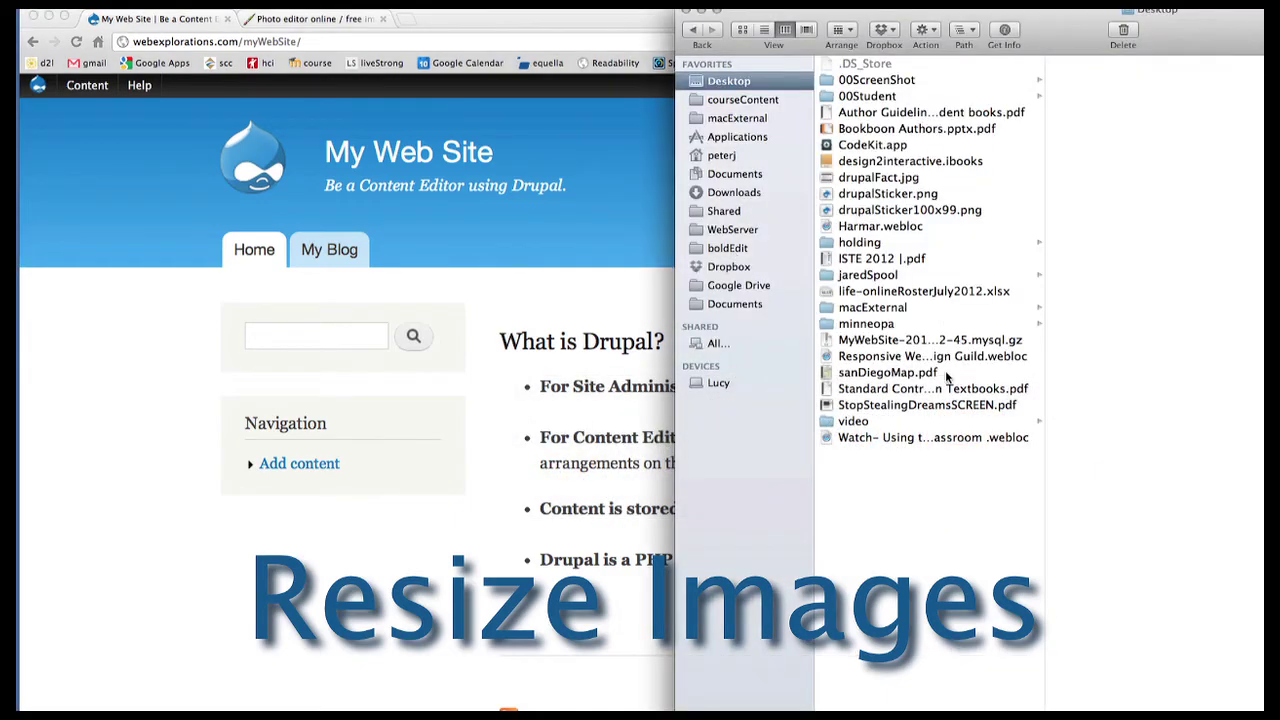
{"action": "left_click", "coordinate": [872, 196]}
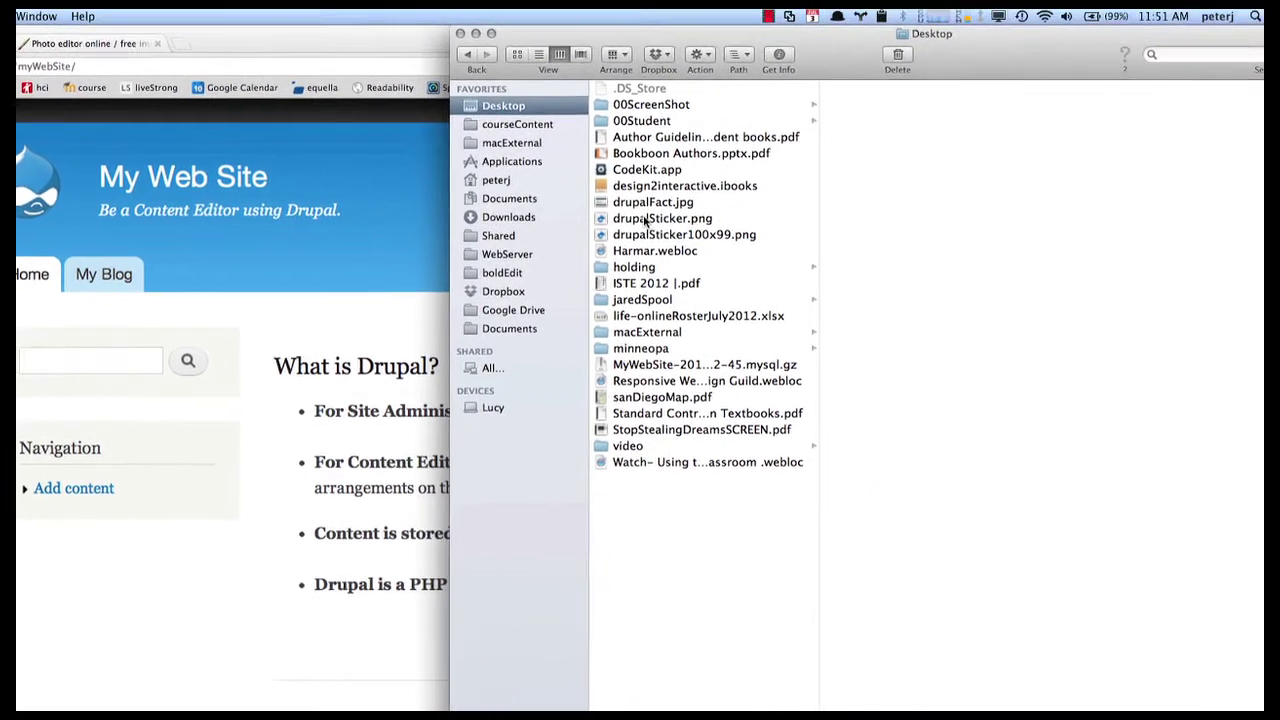
{"action": "key", "text": "space"}
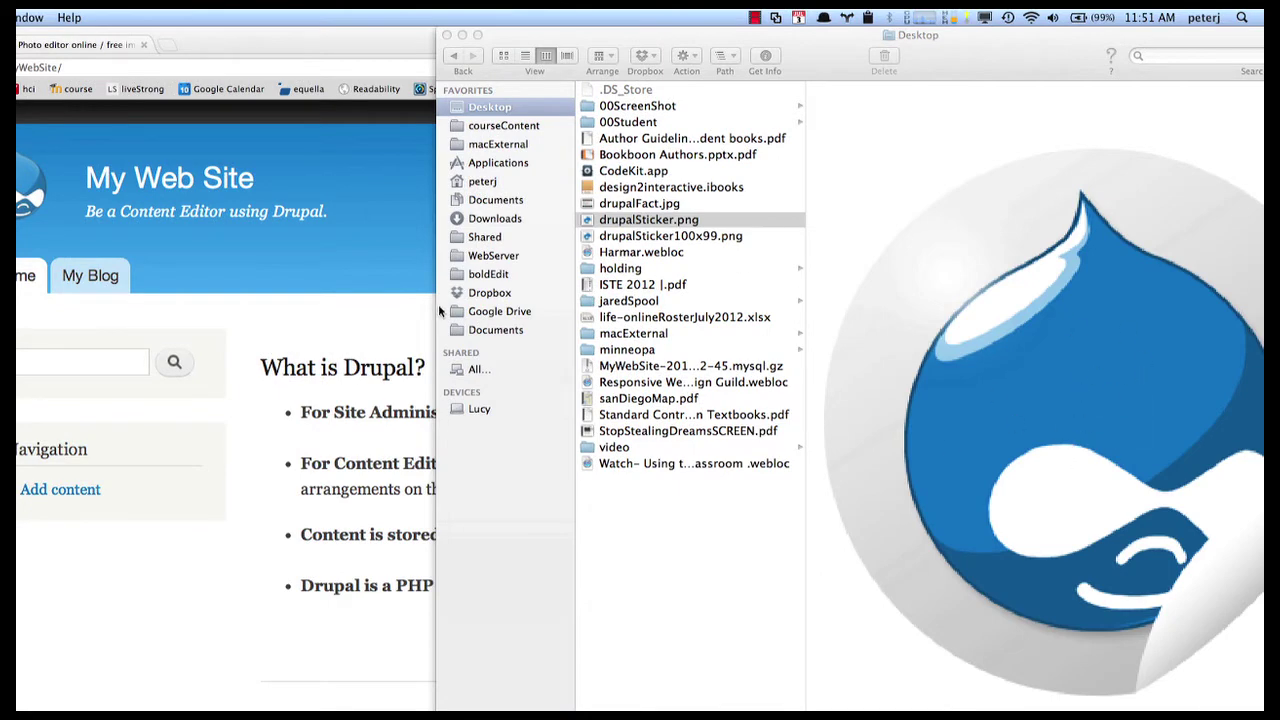
{"action": "key", "text": "super+Tab"}
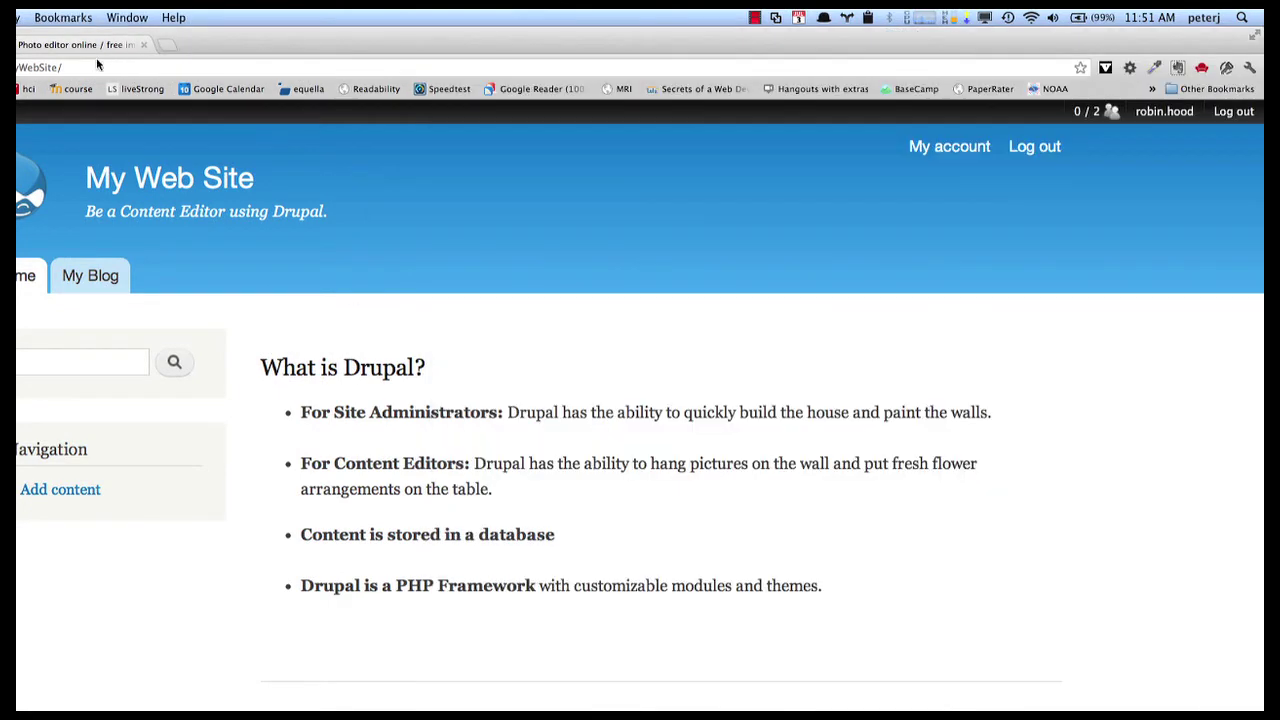
- In the Pixlr Editor tab, choose to open an image from the computer
{"action": "left_click", "coordinate": [67, 45]}
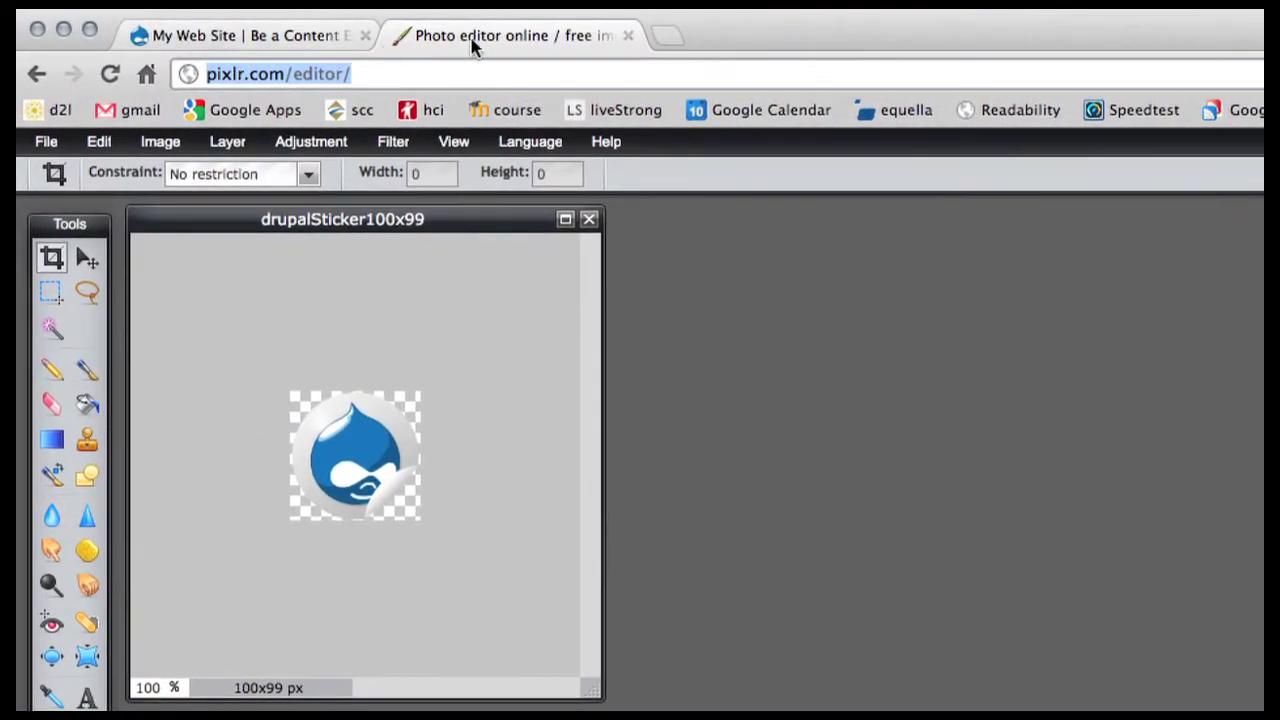
{"action": "left_click", "coordinate": [437, 68]}
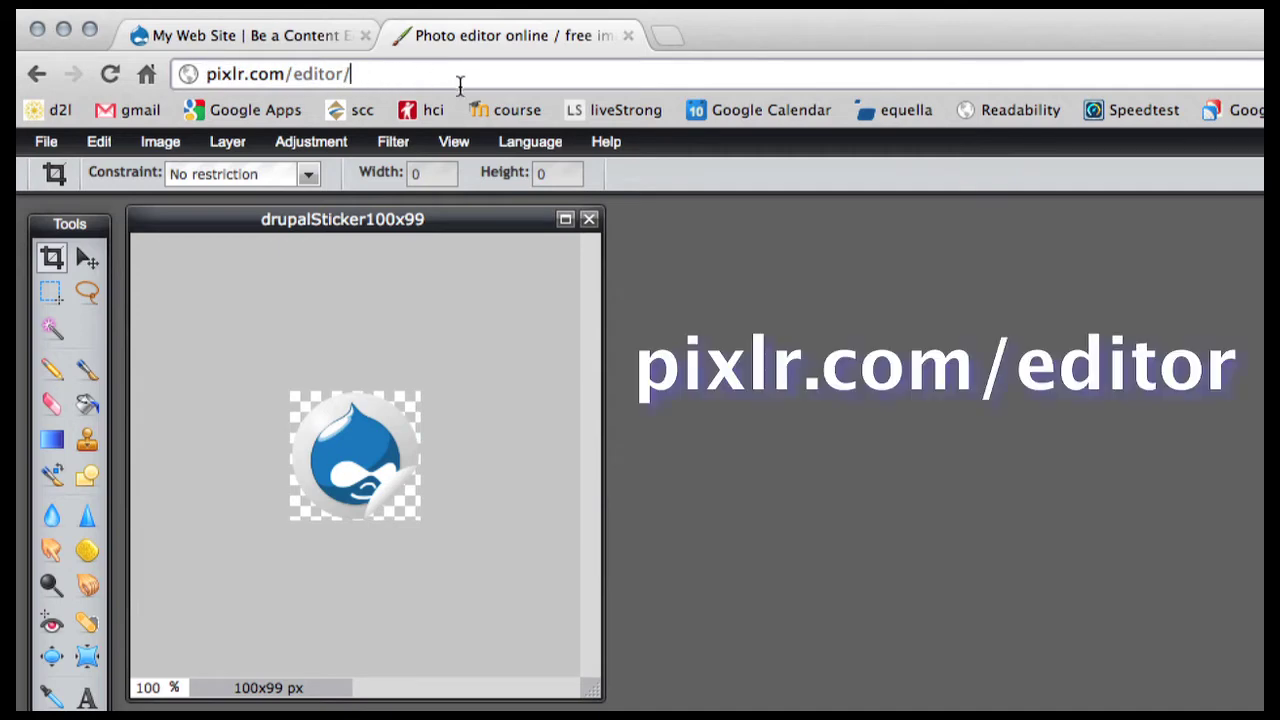
{"action": "left_click", "coordinate": [47, 143]}
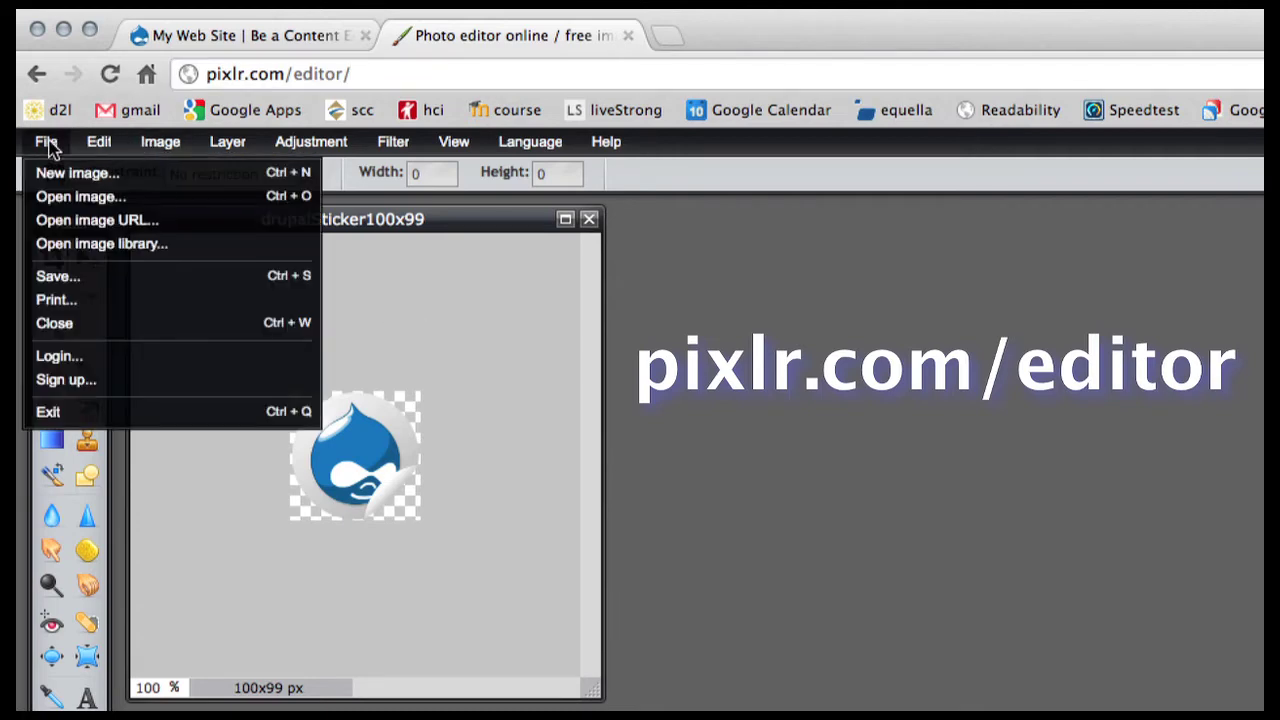
{"action": "left_click", "coordinate": [68, 198]}
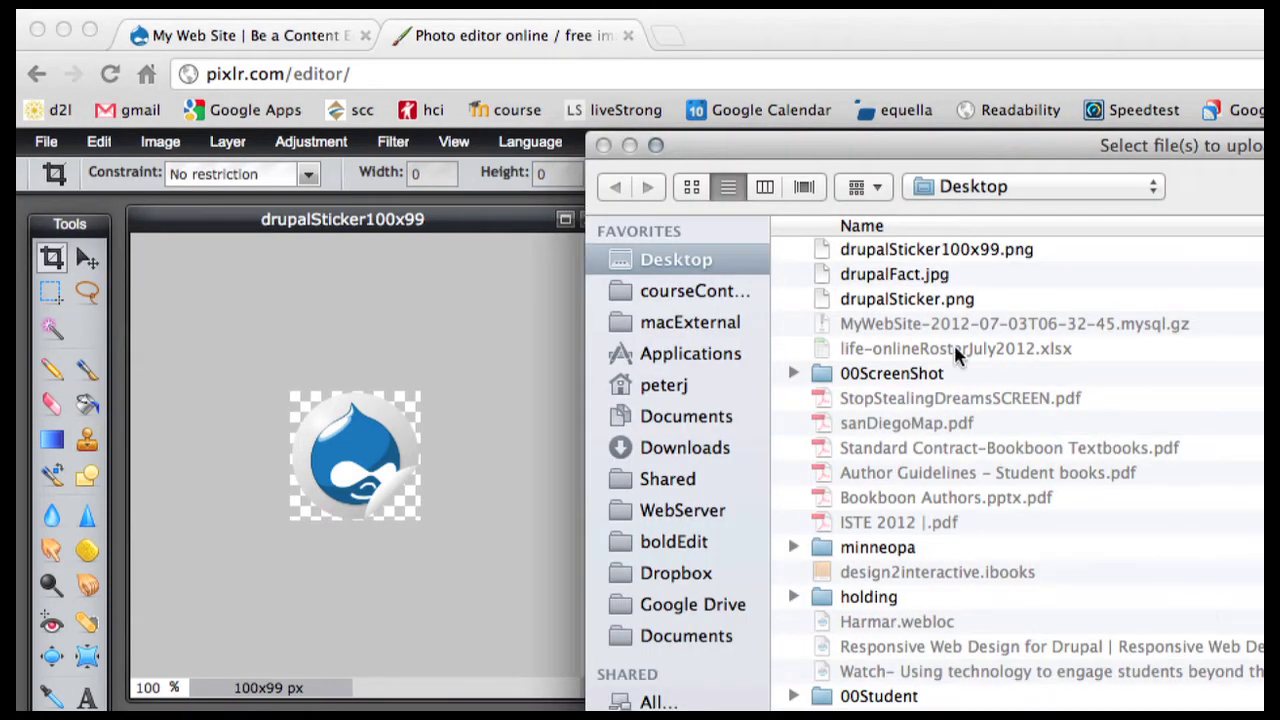
- Open drupalSticker.png and resize it to width 100 (100x99 pixels), keeping proportions
{"action": "double_click", "coordinate": [889, 300]}
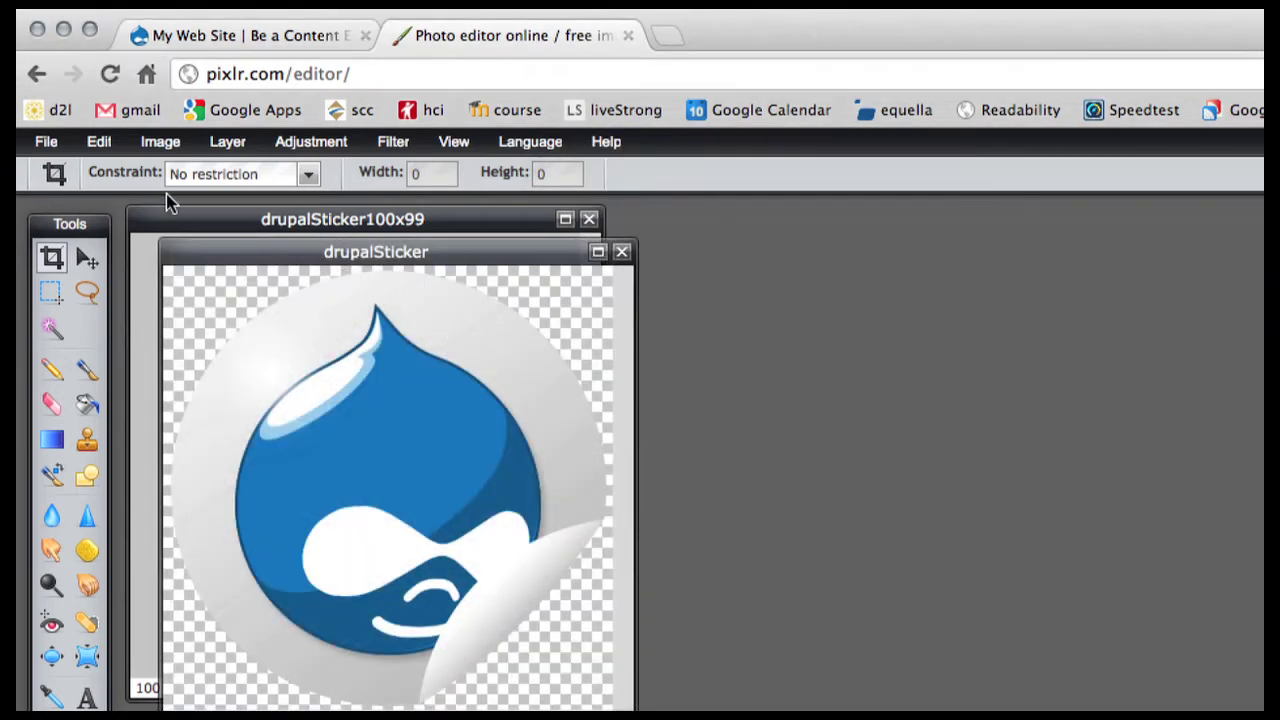
{"action": "left_click", "coordinate": [165, 143]}
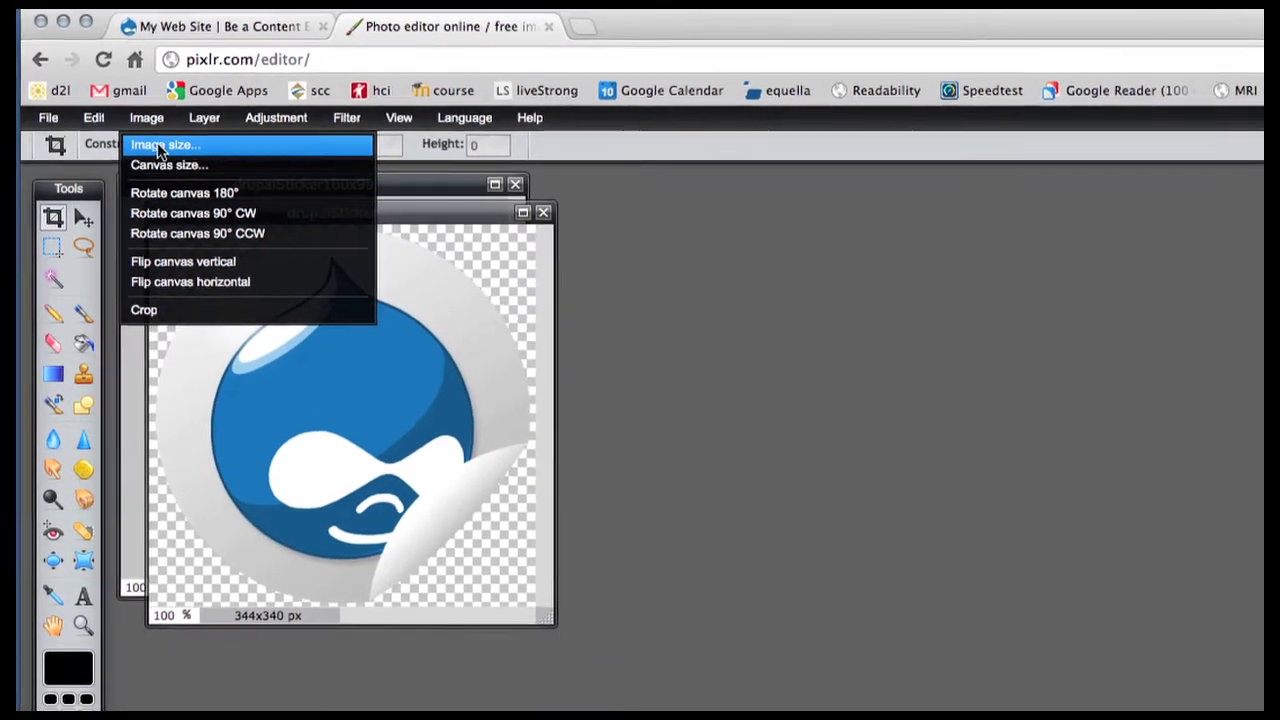
{"action": "left_click", "coordinate": [176, 162]}
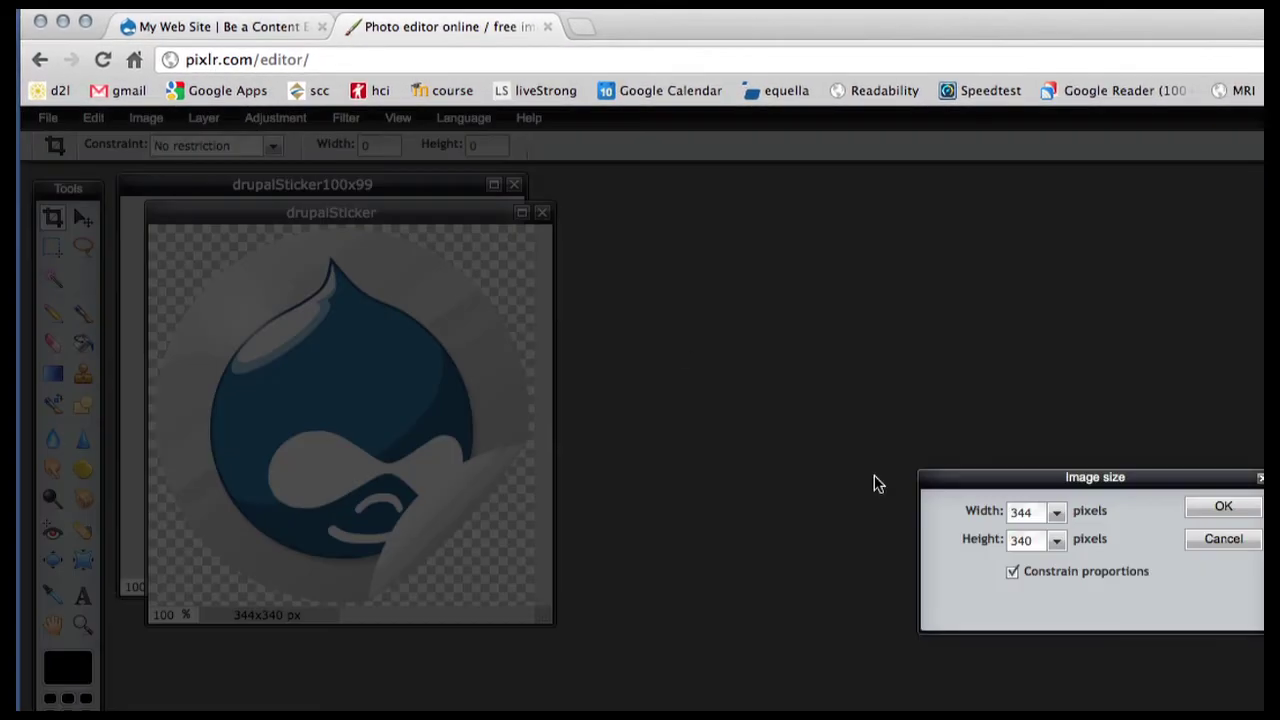
{"action": "double_click", "coordinate": [1032, 513]}
{"action": "type", "text": "100"}
{"action": "left_click", "coordinate": [1234, 512]}
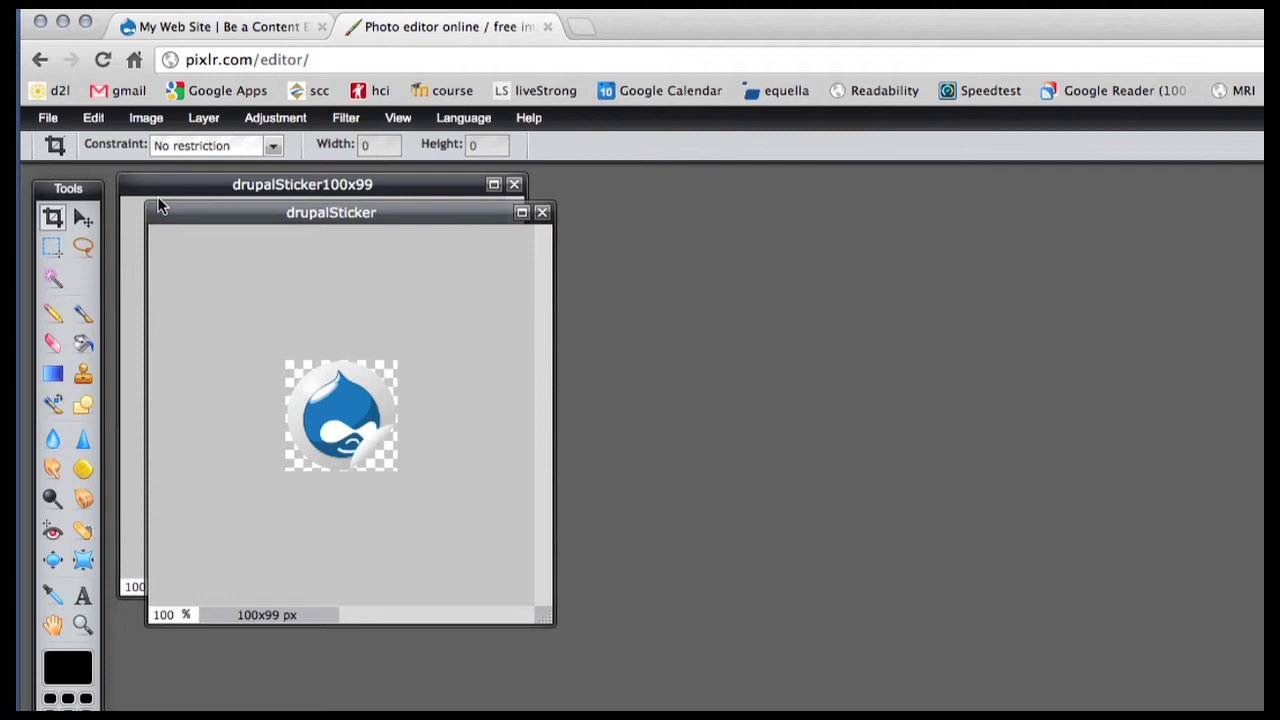
- Save the resized logo as drupalSticker100x99.png, replacing the existing file, and close its window
{"action": "left_click", "coordinate": [48, 119]}
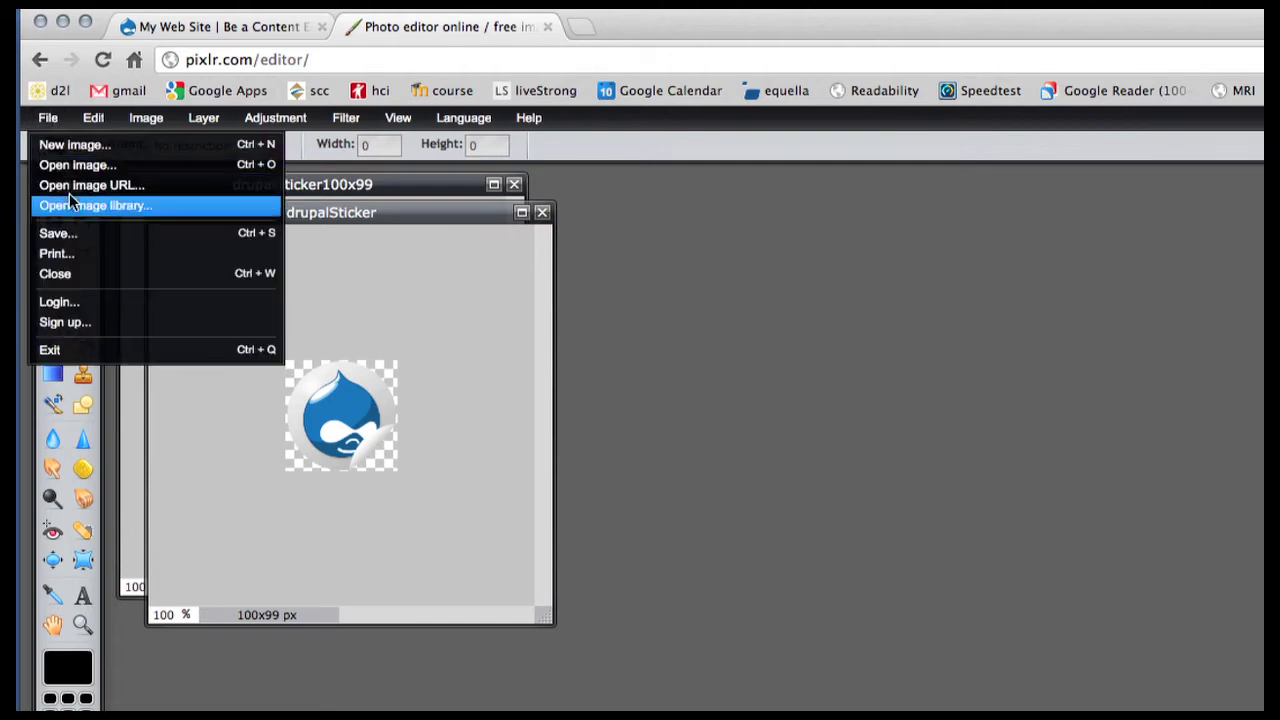
{"action": "left_click", "coordinate": [80, 238]}
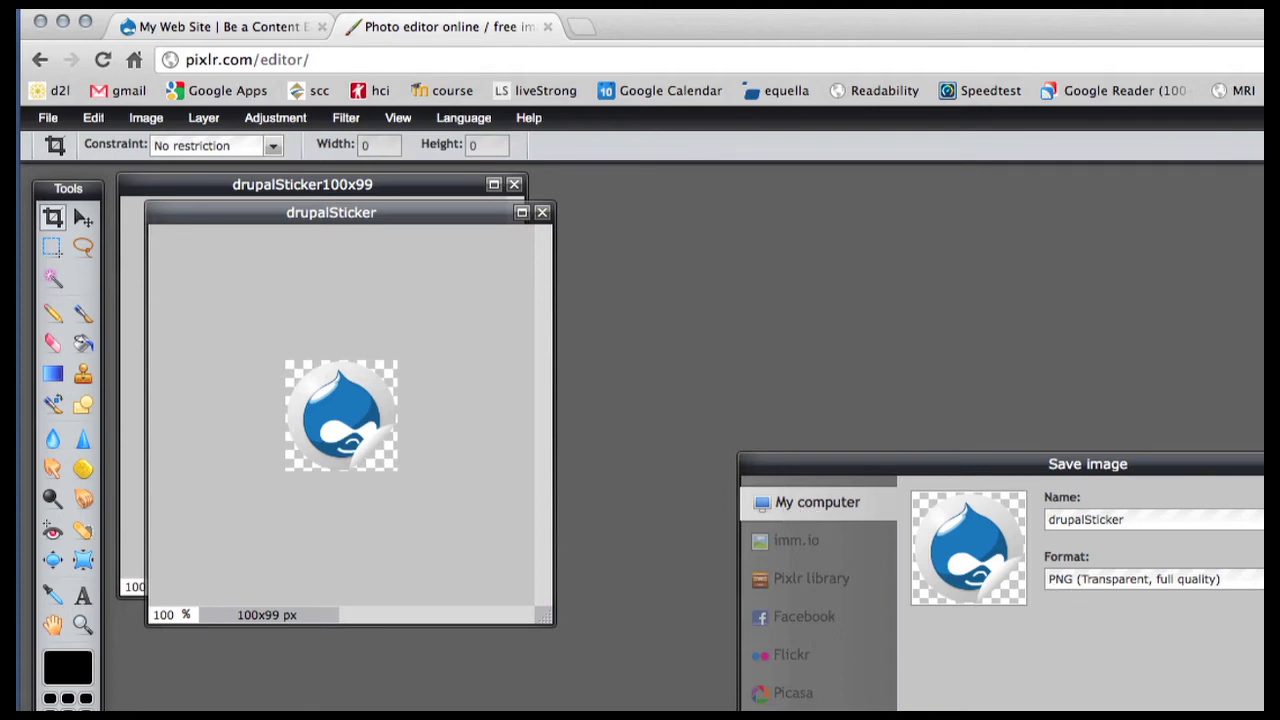
{"action": "key", "text": "Return"}
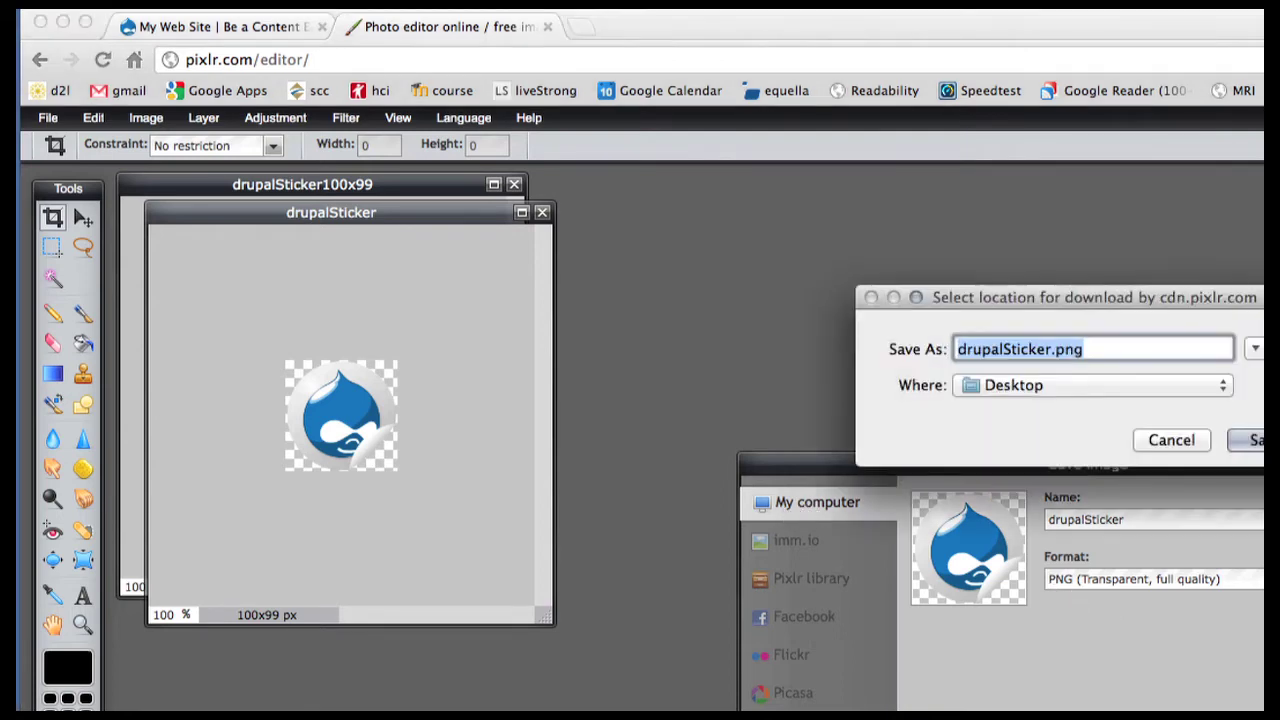
{"action": "left_click", "coordinate": [1050, 349]}
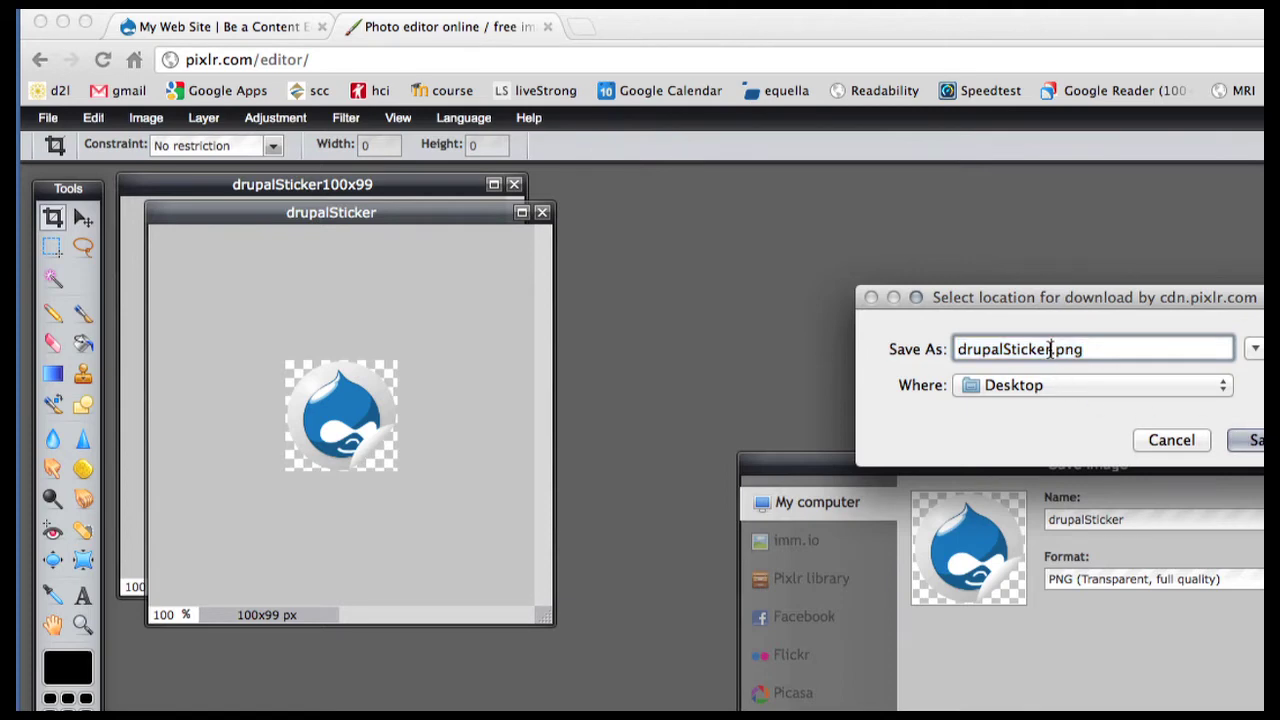
{"action": "type", "text": "0"}
{"action": "key", "text": "BackSpace"}
{"action": "type", "text": "100x"}
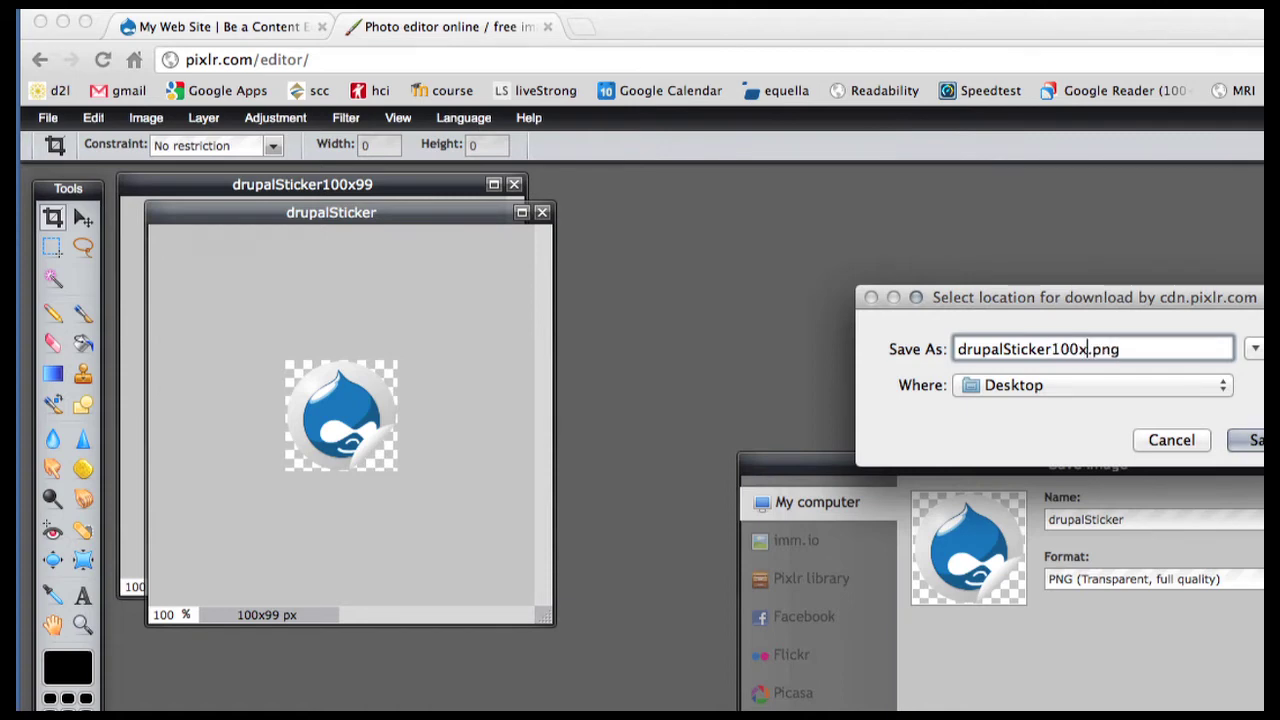
{"action": "type", "text": "99"}
{"action": "left_click", "coordinate": [1258, 440]}
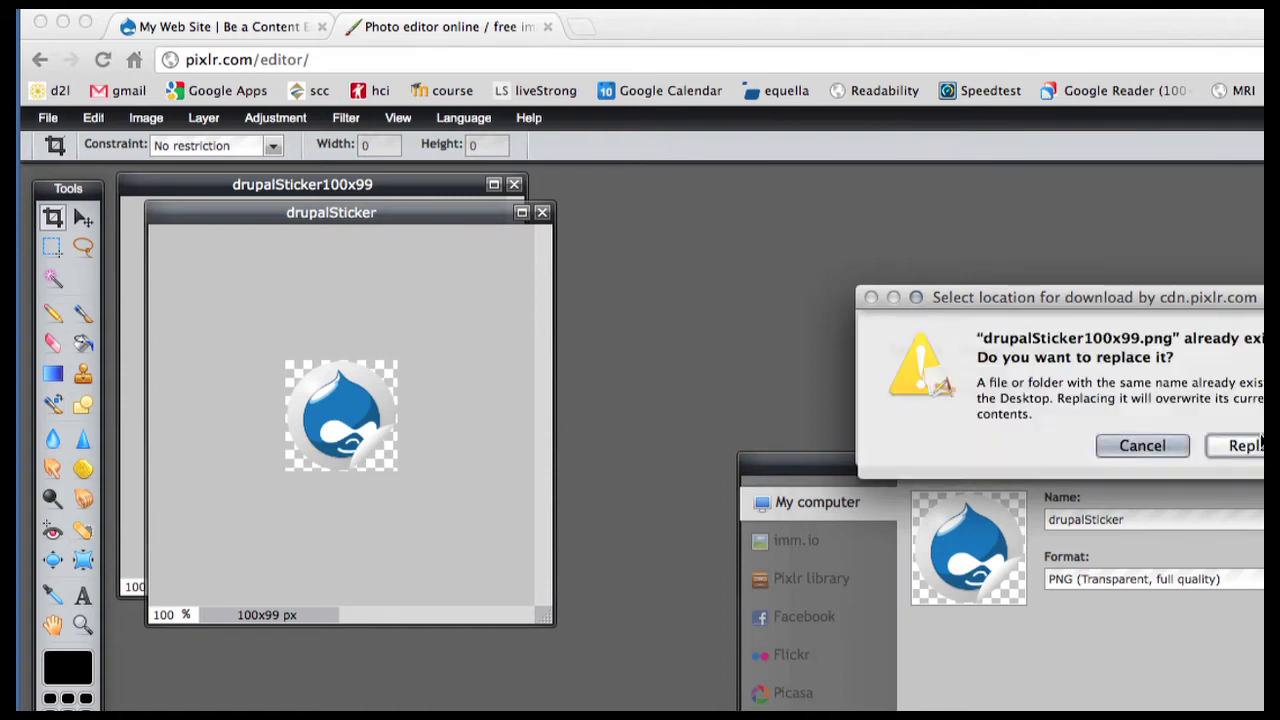
{"action": "left_click", "coordinate": [1258, 446]}
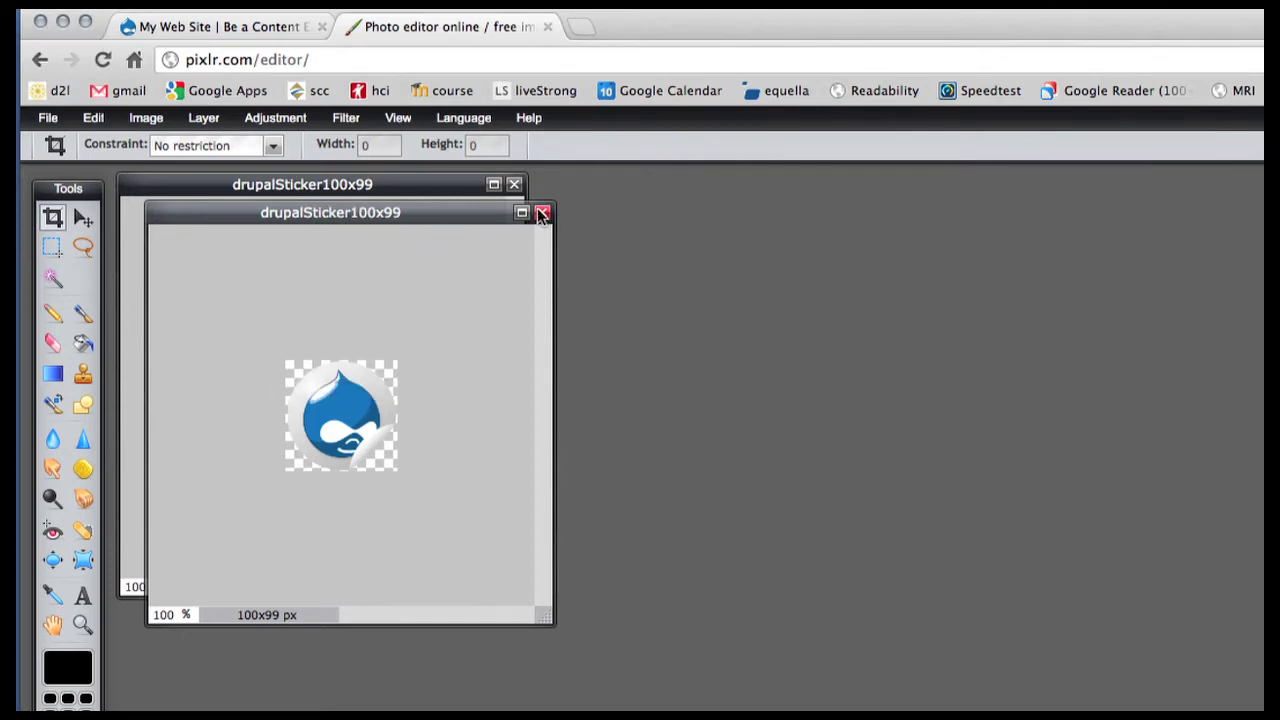
{"action": "left_click", "coordinate": [515, 185]}
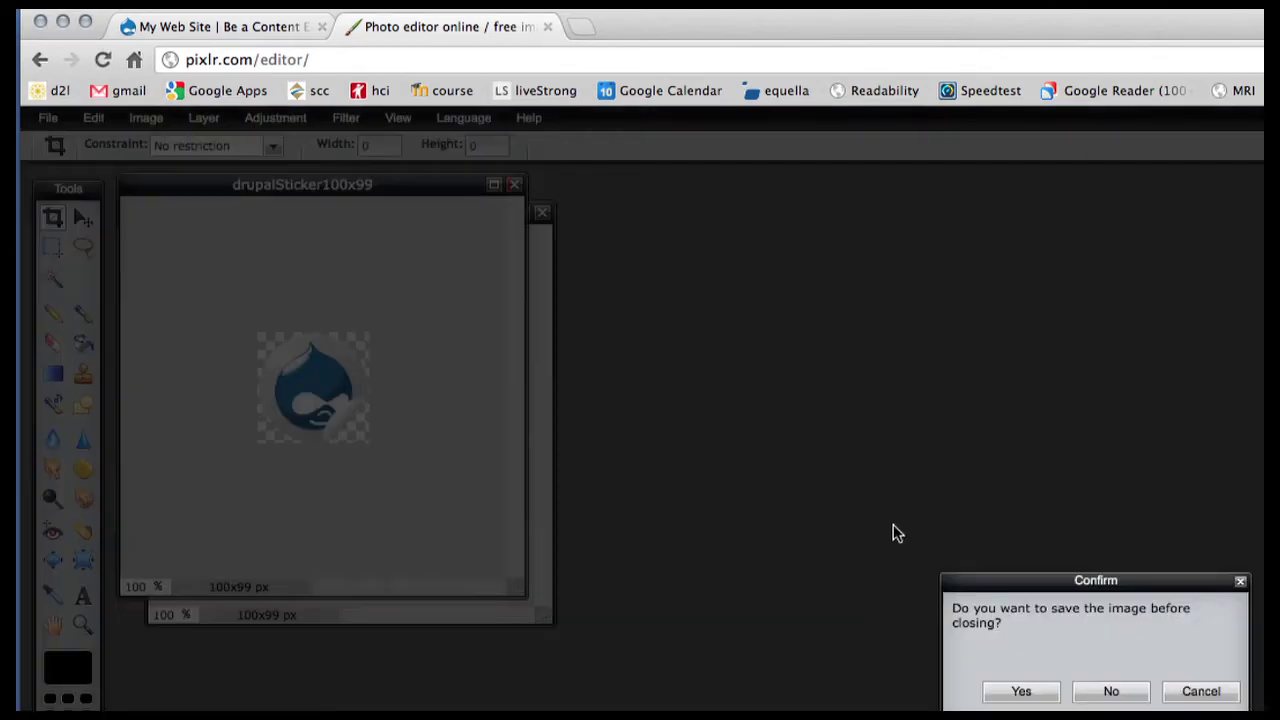
- Decline saving again, then open the 'What is Drupal?' article for editing and scroll to the Body
{"action": "left_click", "coordinate": [1111, 691]}
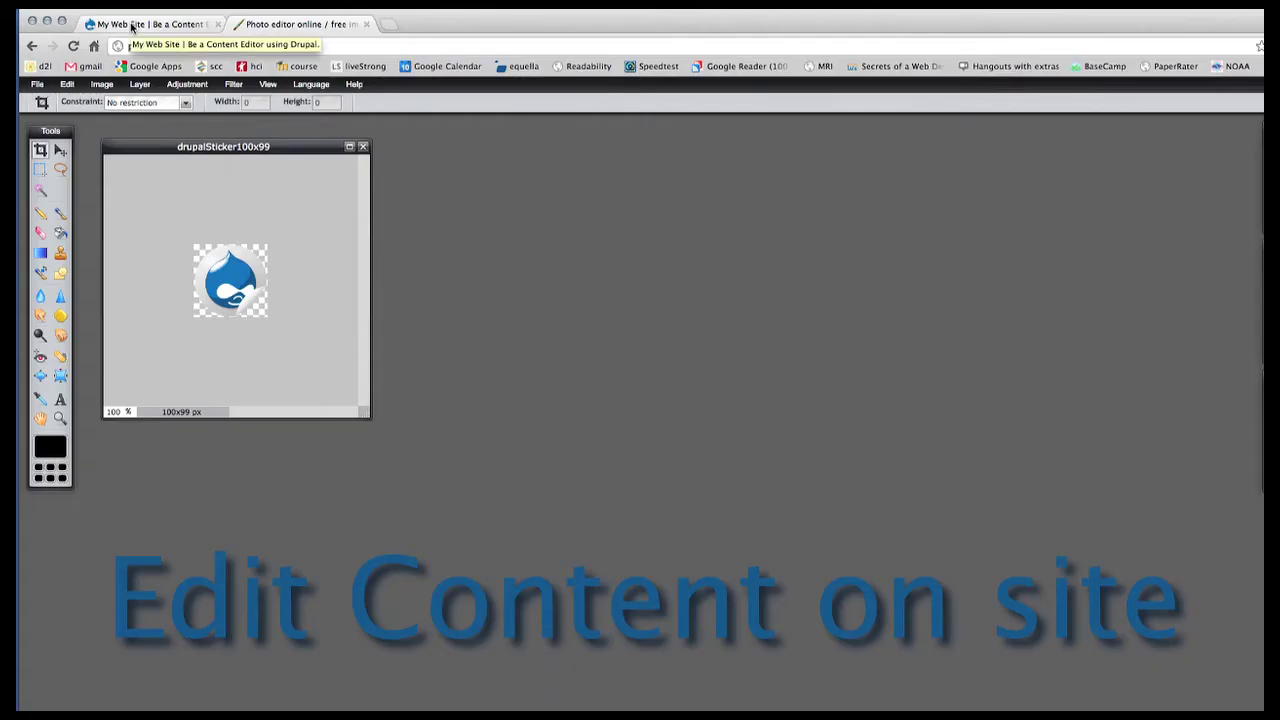
{"action": "left_click", "coordinate": [130, 24]}
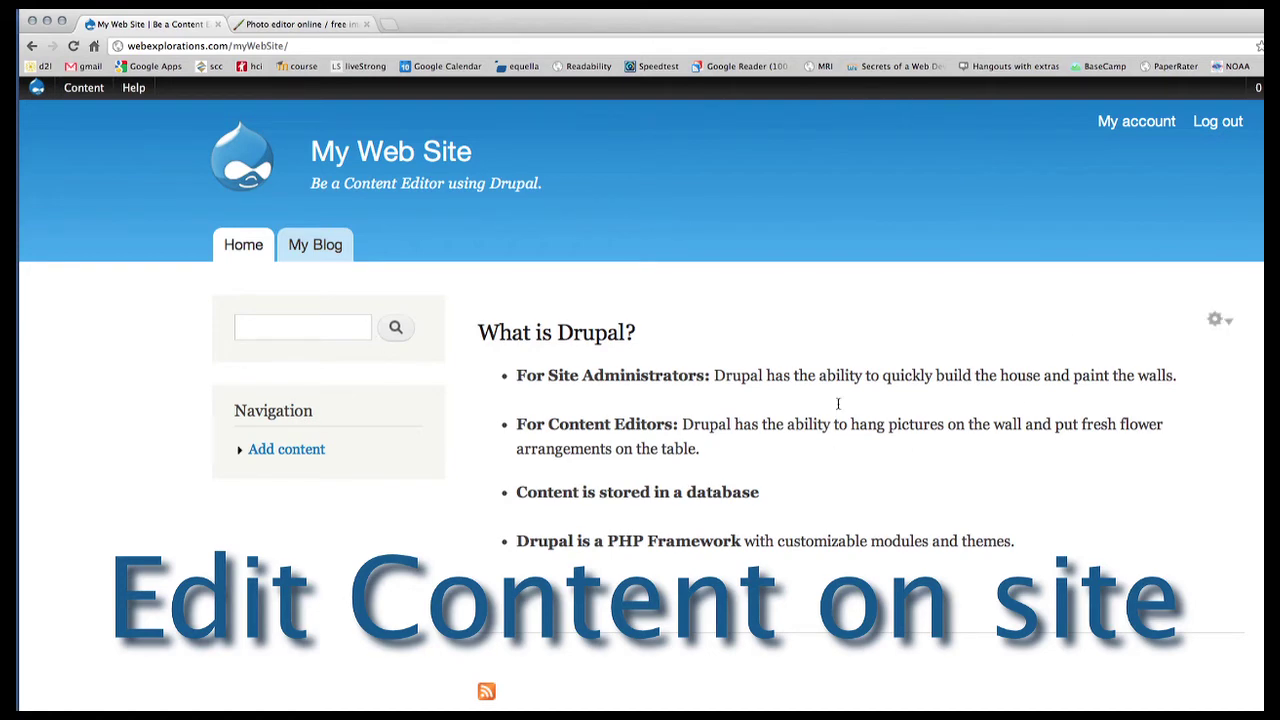
{"action": "left_click", "coordinate": [1216, 320]}
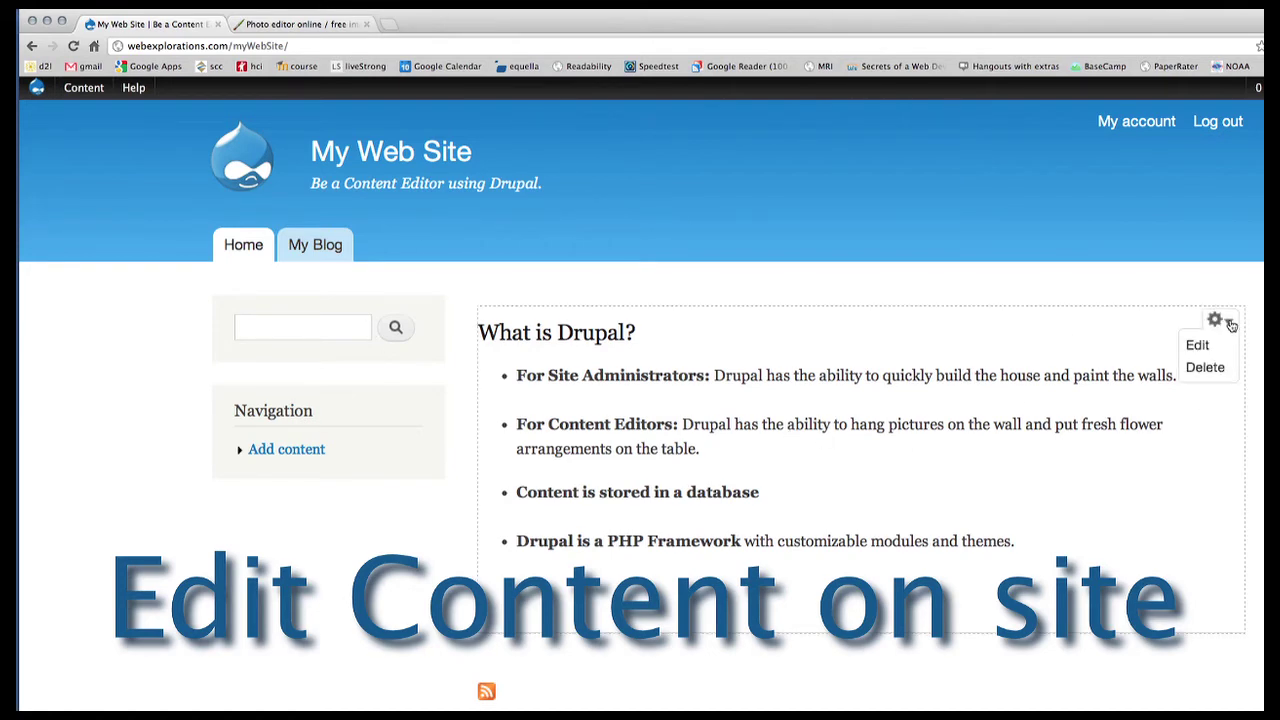
{"action": "left_click", "coordinate": [1194, 348]}
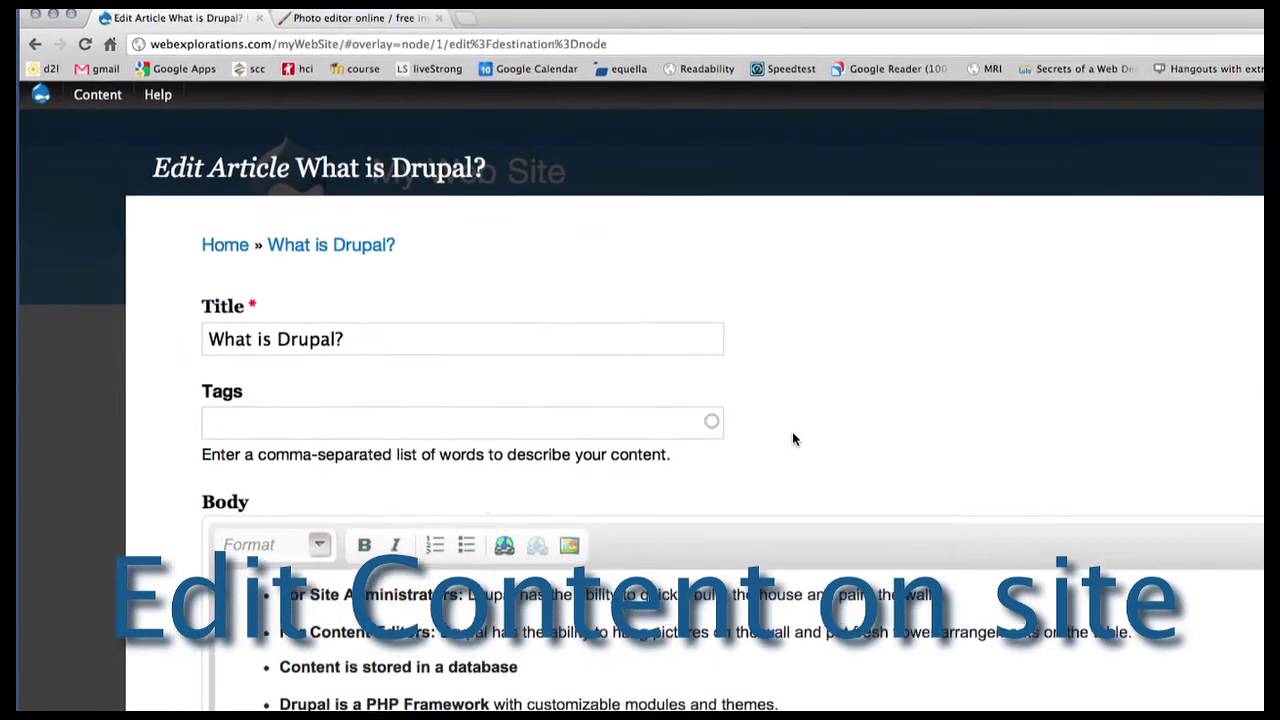
{"action": "scroll", "coordinate": [492, 506], "scroll_direction": "down", "scroll_amount": 3}
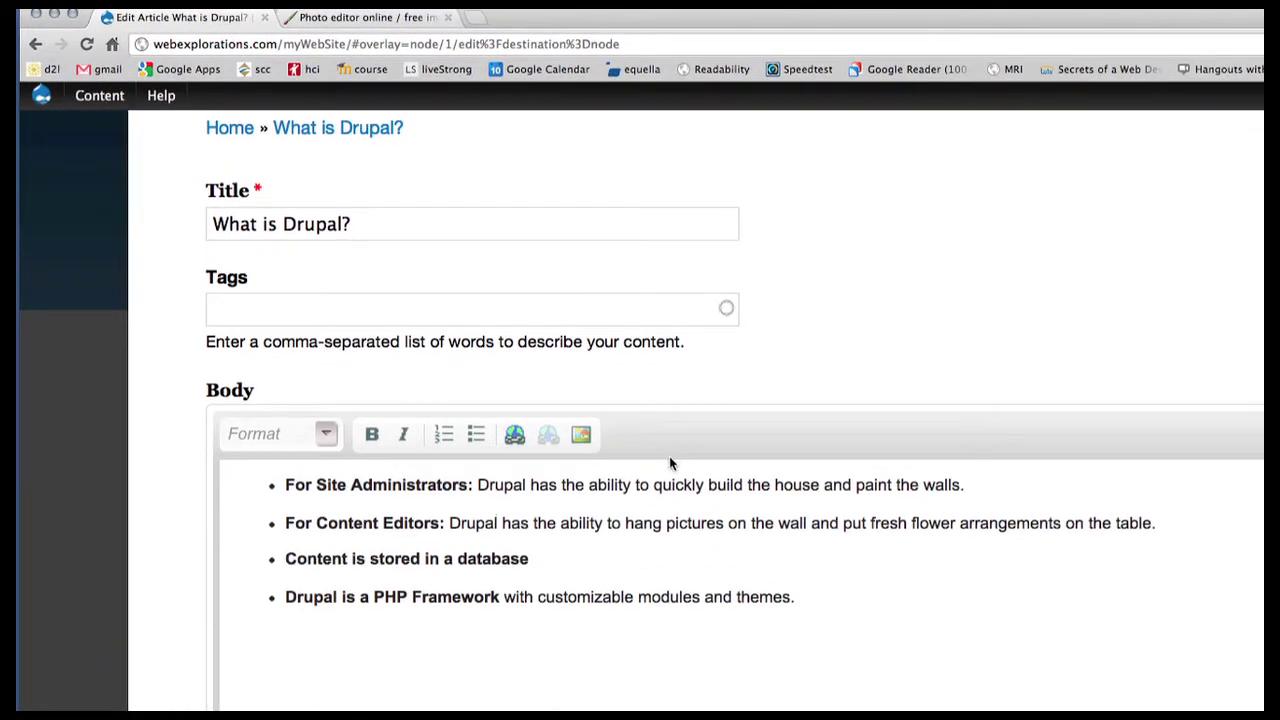
- Insert an image in the body via Browse Server, then enlarge and reposition the File Browser
{"action": "left_click", "coordinate": [581, 437]}
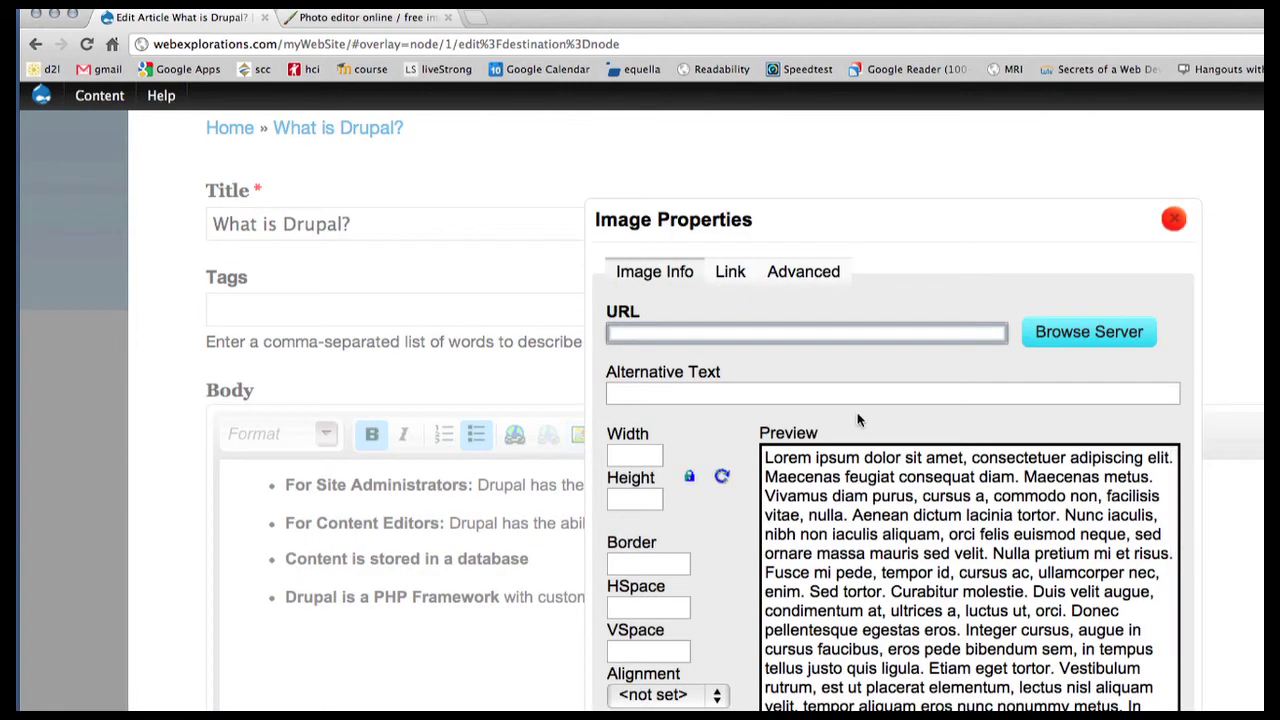
{"action": "left_click", "coordinate": [1057, 335]}
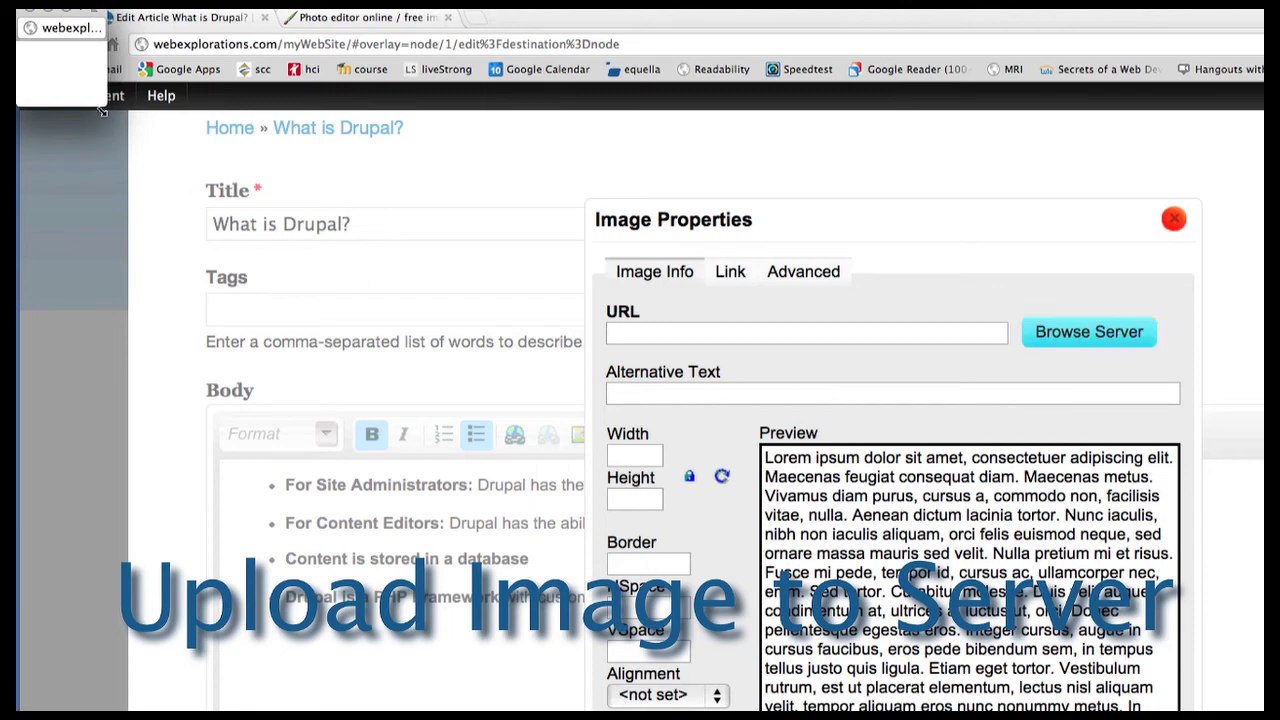
{"action": "left_click_drag", "start_coordinate": [101, 102], "coordinate": [1264, 712]}
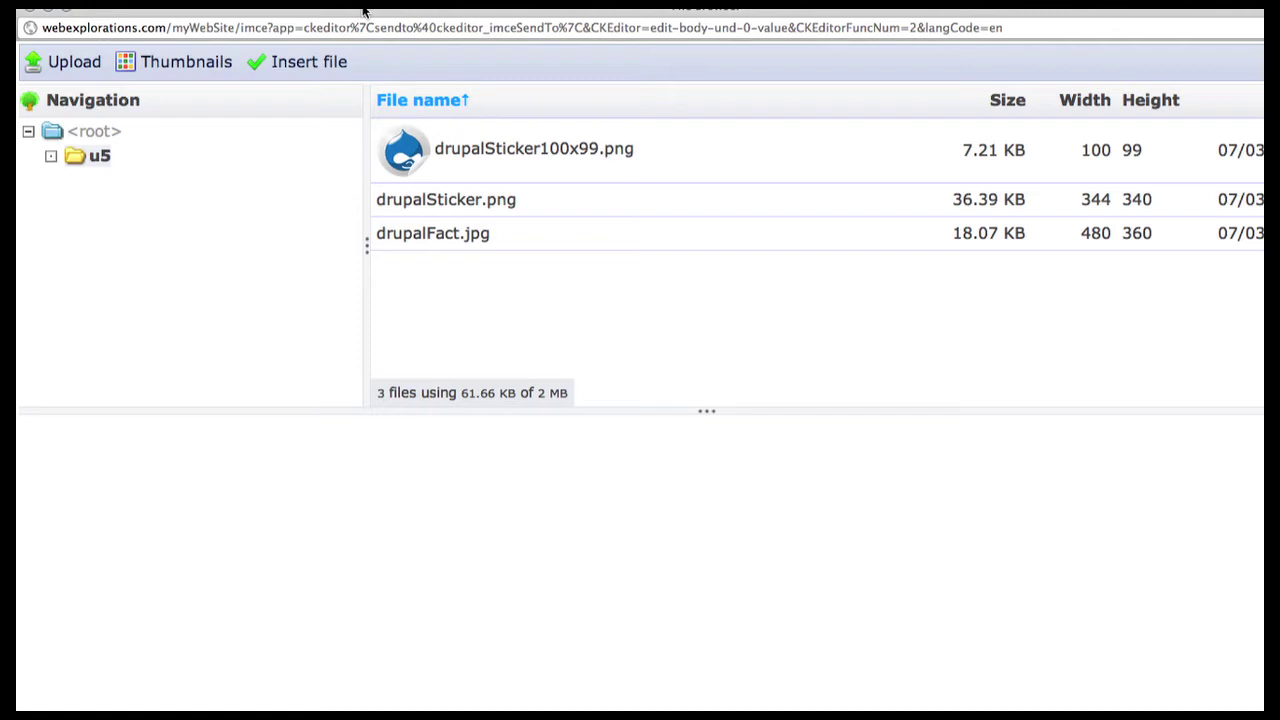
{"action": "left_click_drag", "start_coordinate": [363, 11], "coordinate": [525, 64]}
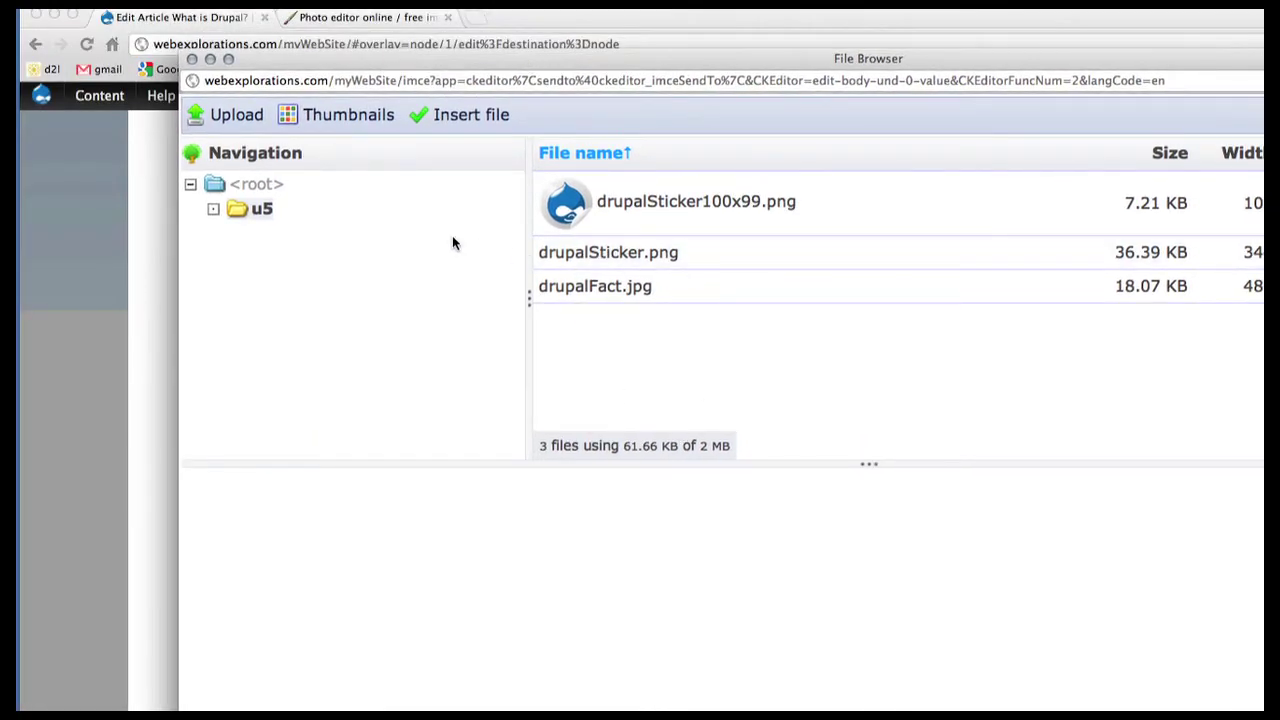
- Upload drupalSticker100x99.png from the Desktop through the File Browser's Upload panel
{"action": "left_click", "coordinate": [229, 118]}
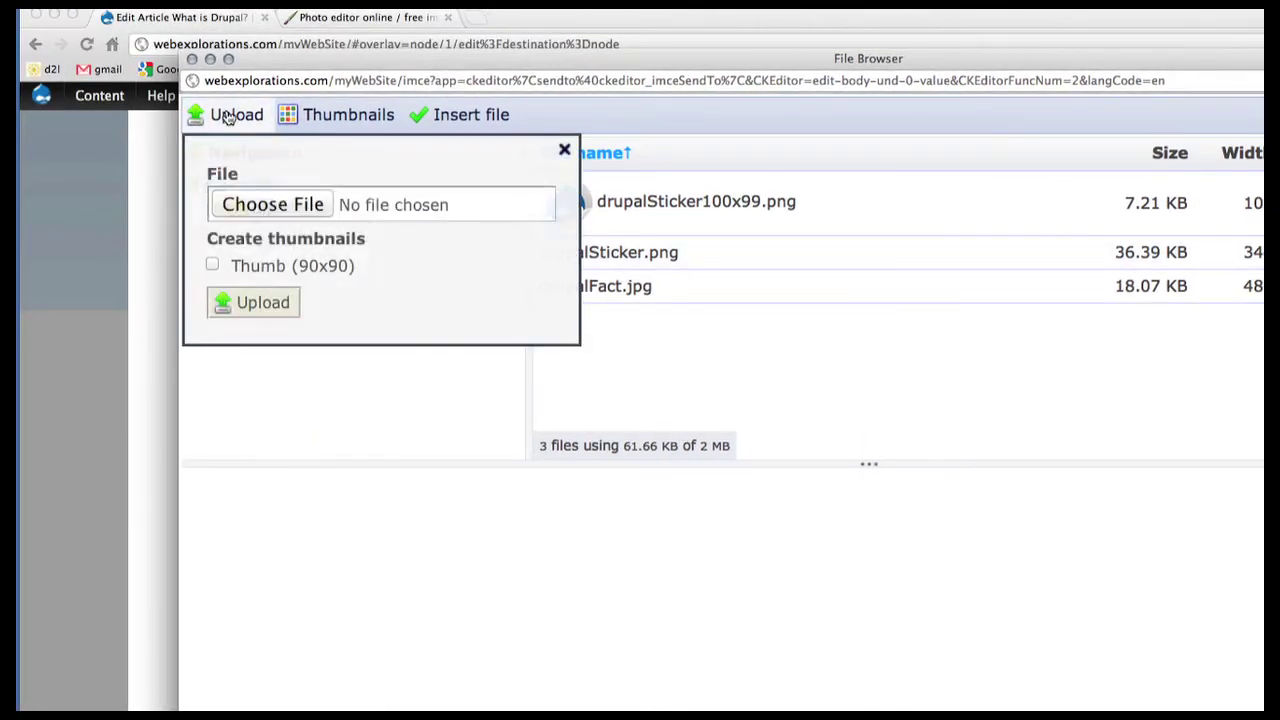
{"action": "left_click", "coordinate": [272, 204]}
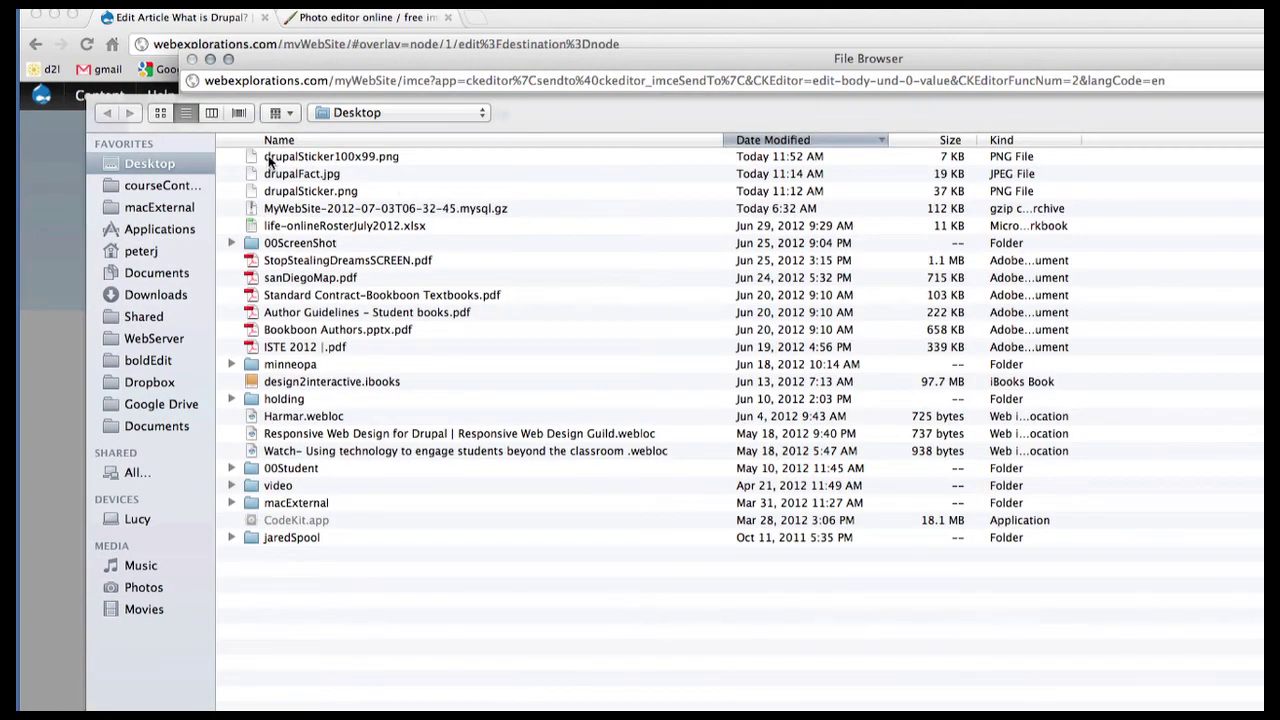
{"action": "double_click", "coordinate": [298, 157]}
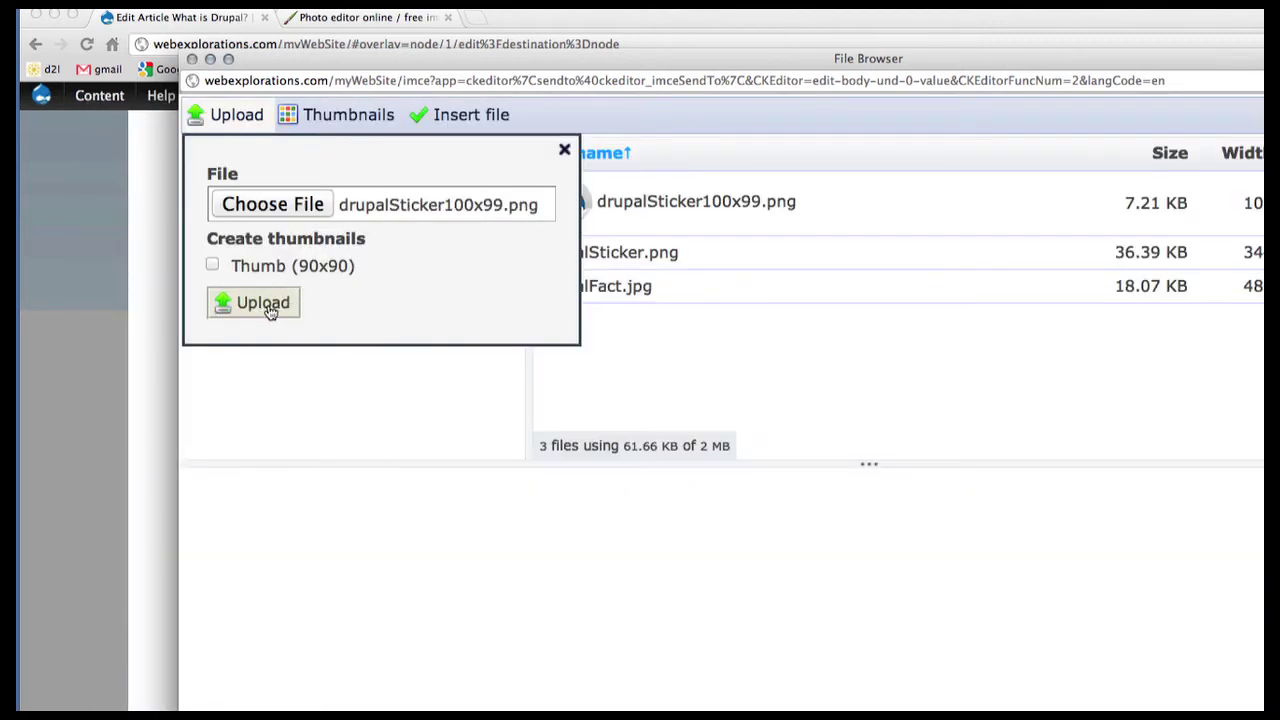
{"action": "left_click", "coordinate": [268, 305]}
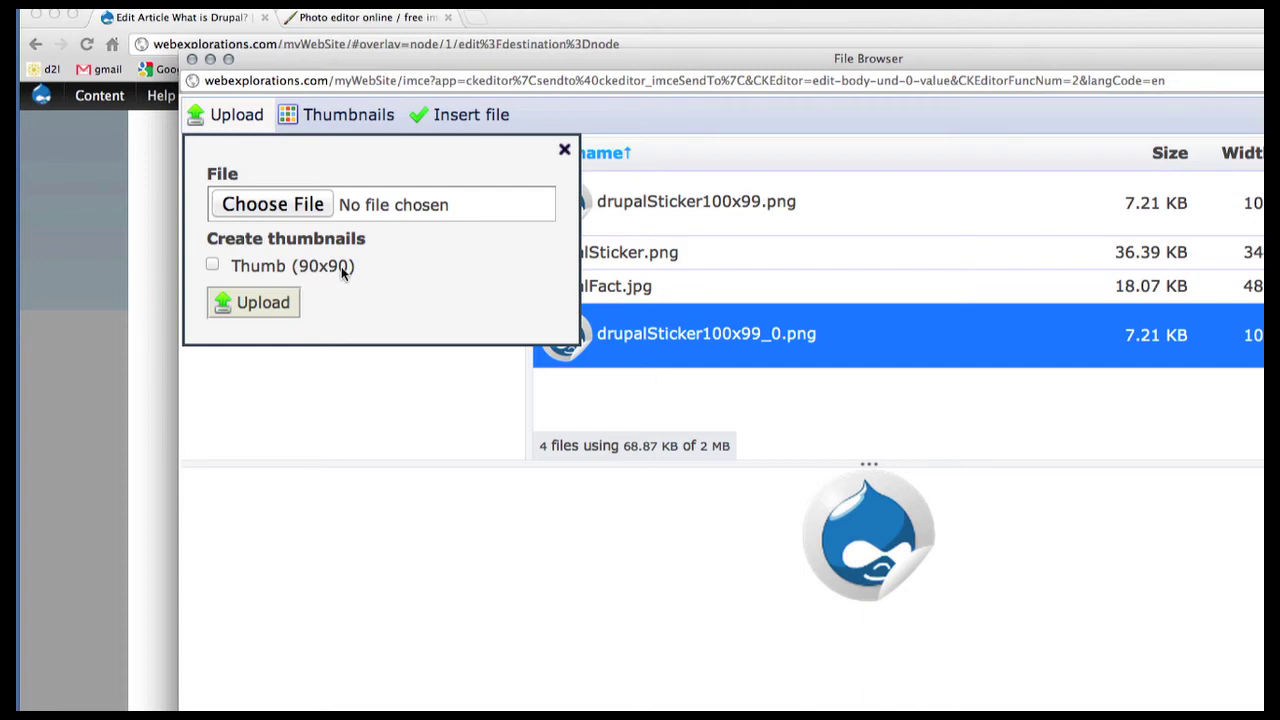
- Close the upload panel and select drupalSticker100x99.png in the File Browser list
{"action": "left_click", "coordinate": [565, 151]}
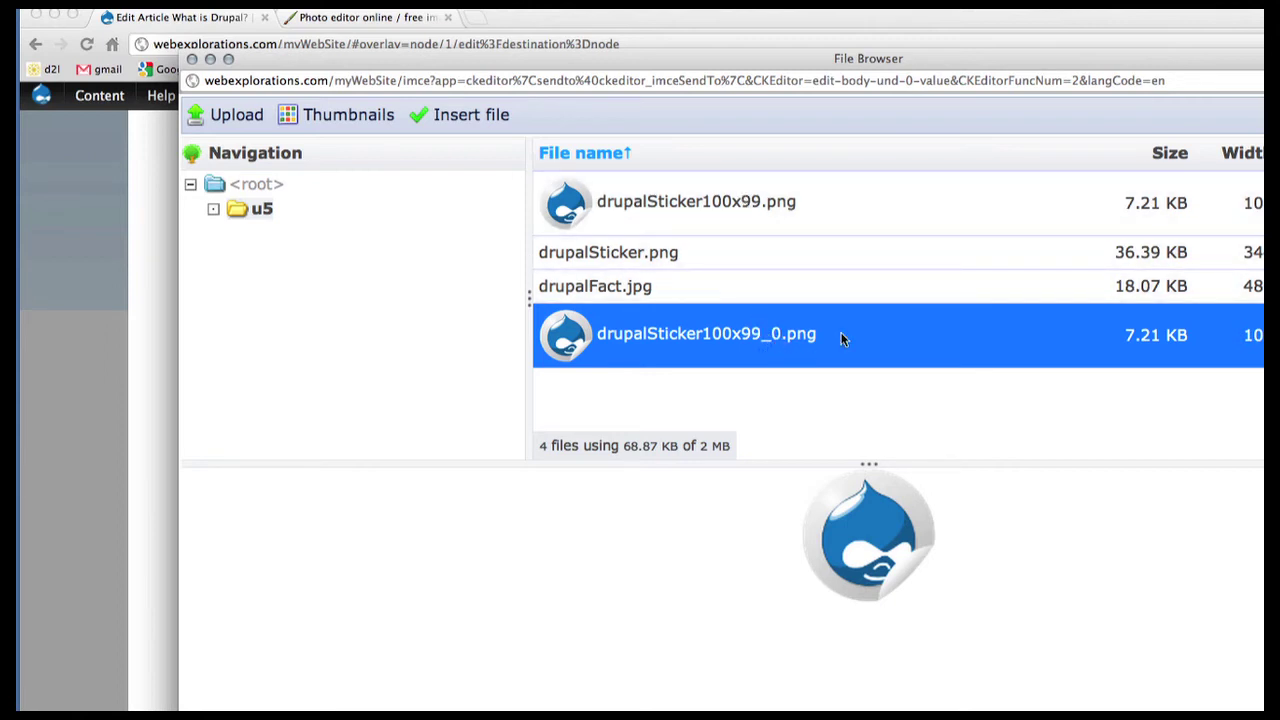
{"action": "double_click", "coordinate": [694, 203]}
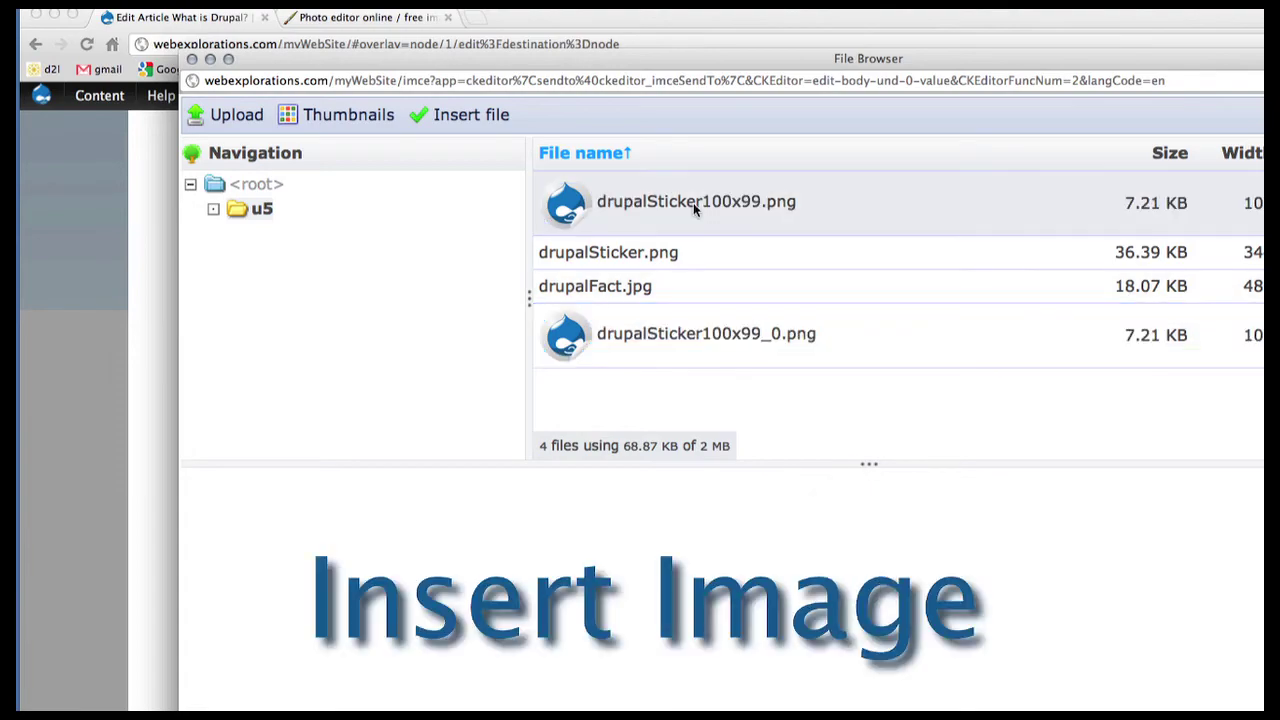
{"action": "left_click", "coordinate": [631, 203]}
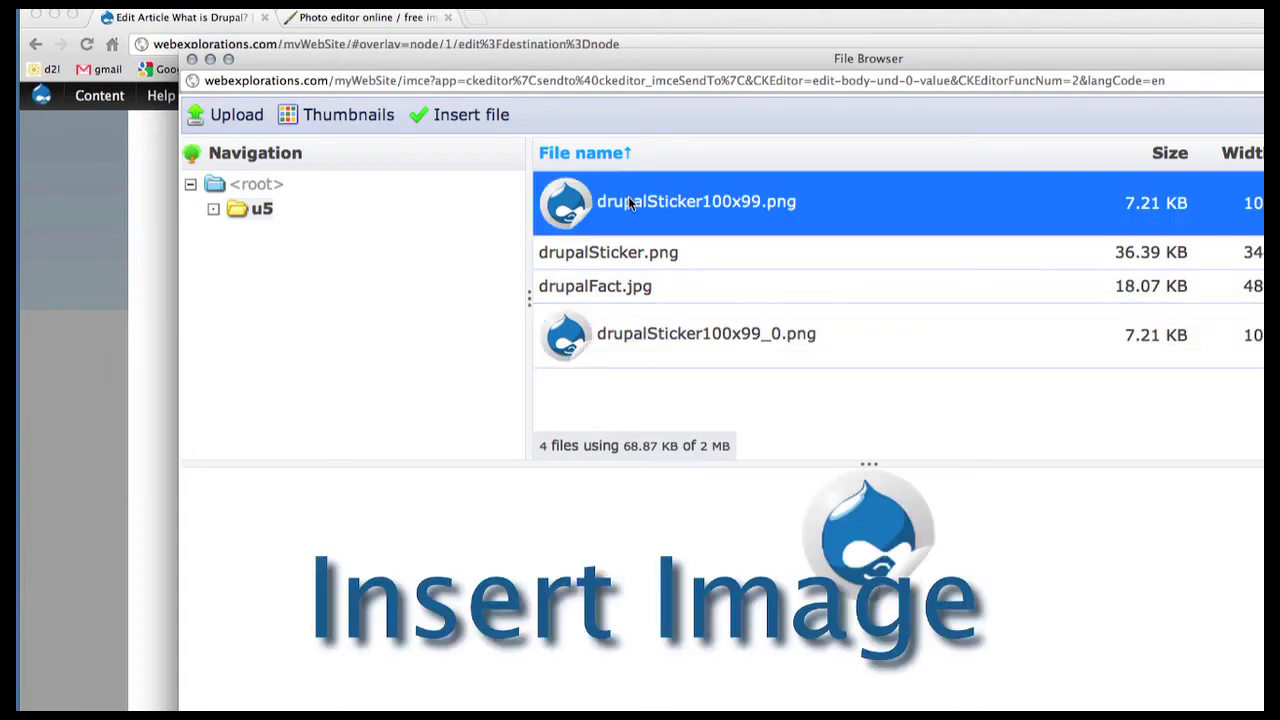
- Insert drupalSticker100x99.png into the article body with alternative text 'Drupal Logo'
{"action": "left_click", "coordinate": [484, 112]}
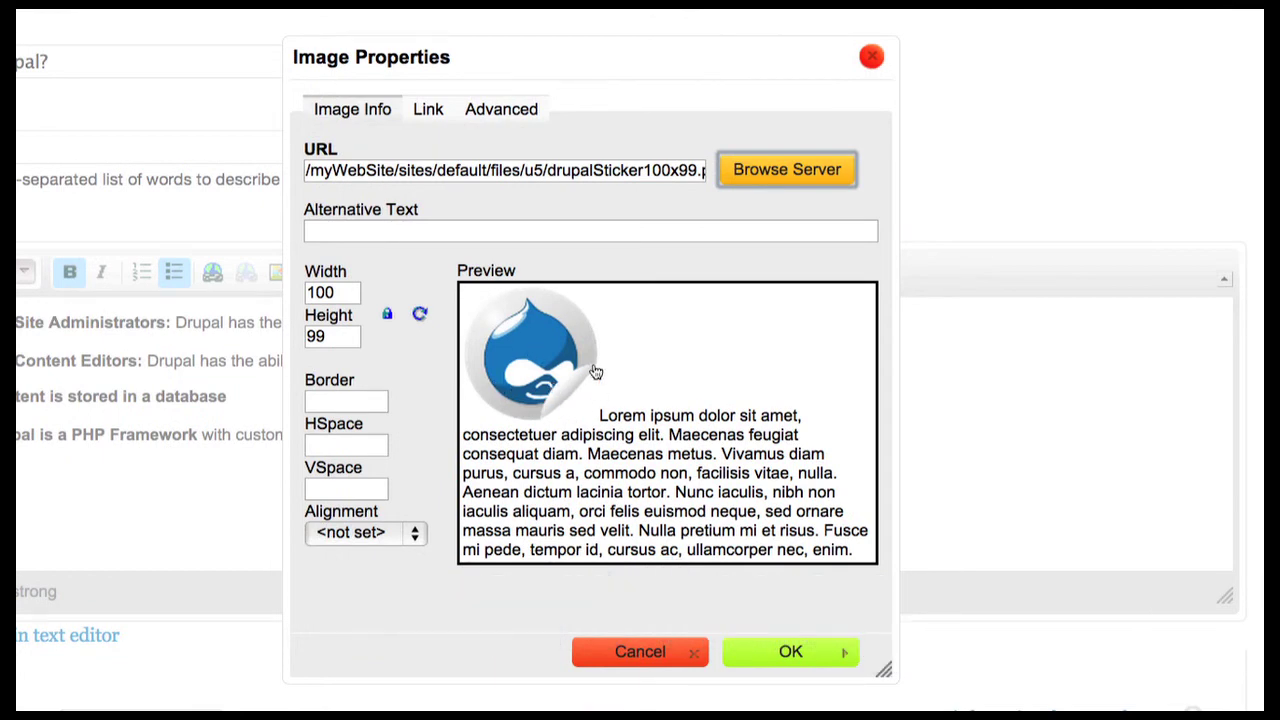
{"action": "left_click", "coordinate": [318, 232]}
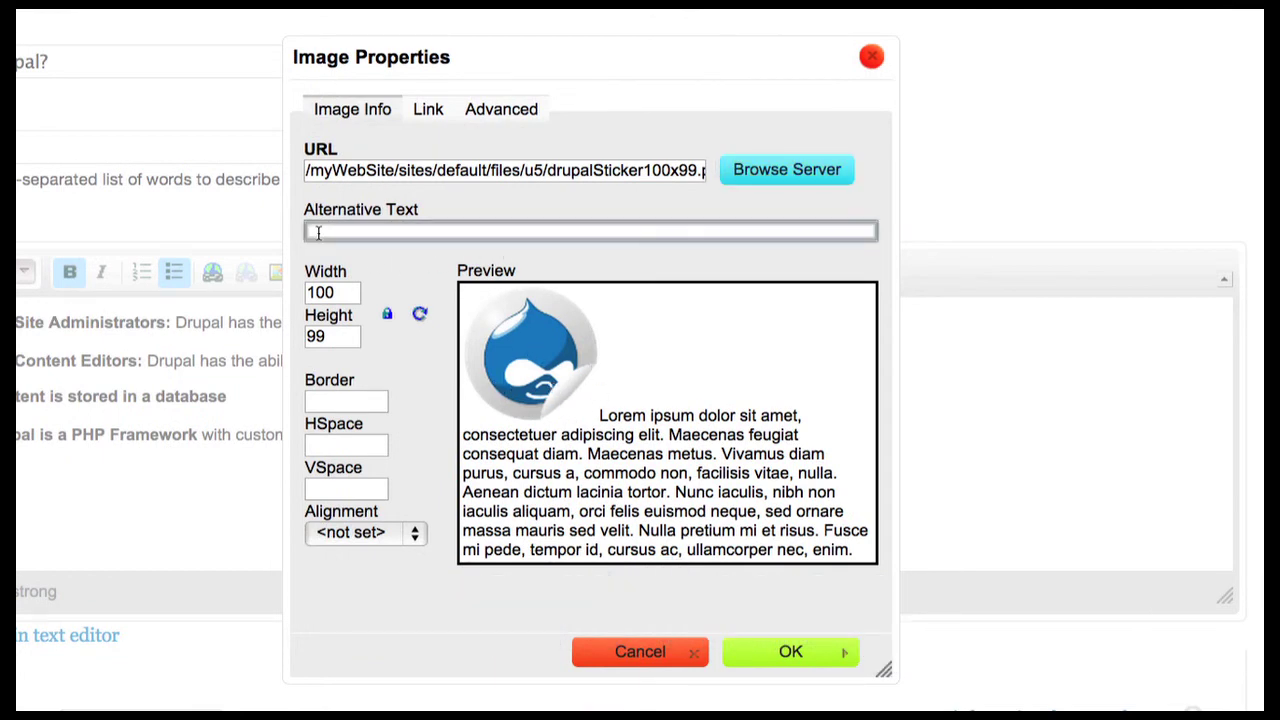
{"action": "type", "text": "Drupal Logo"}
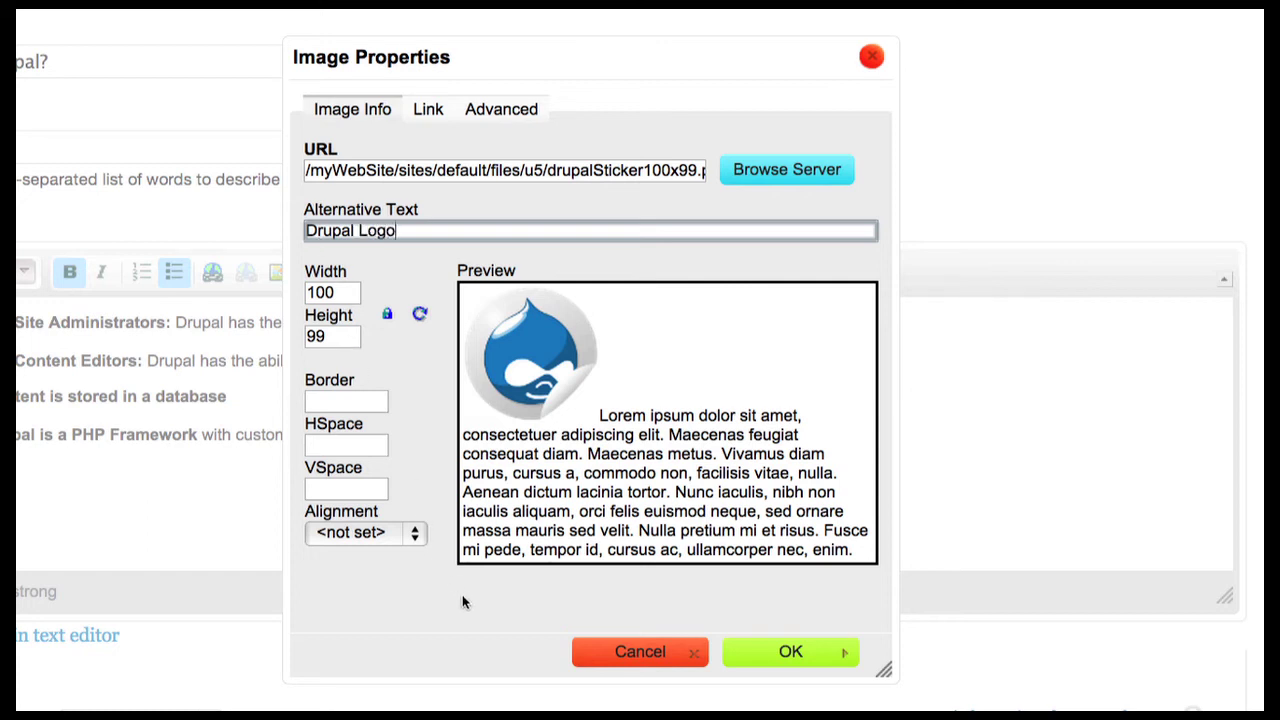
{"action": "left_click", "coordinate": [787, 652]}
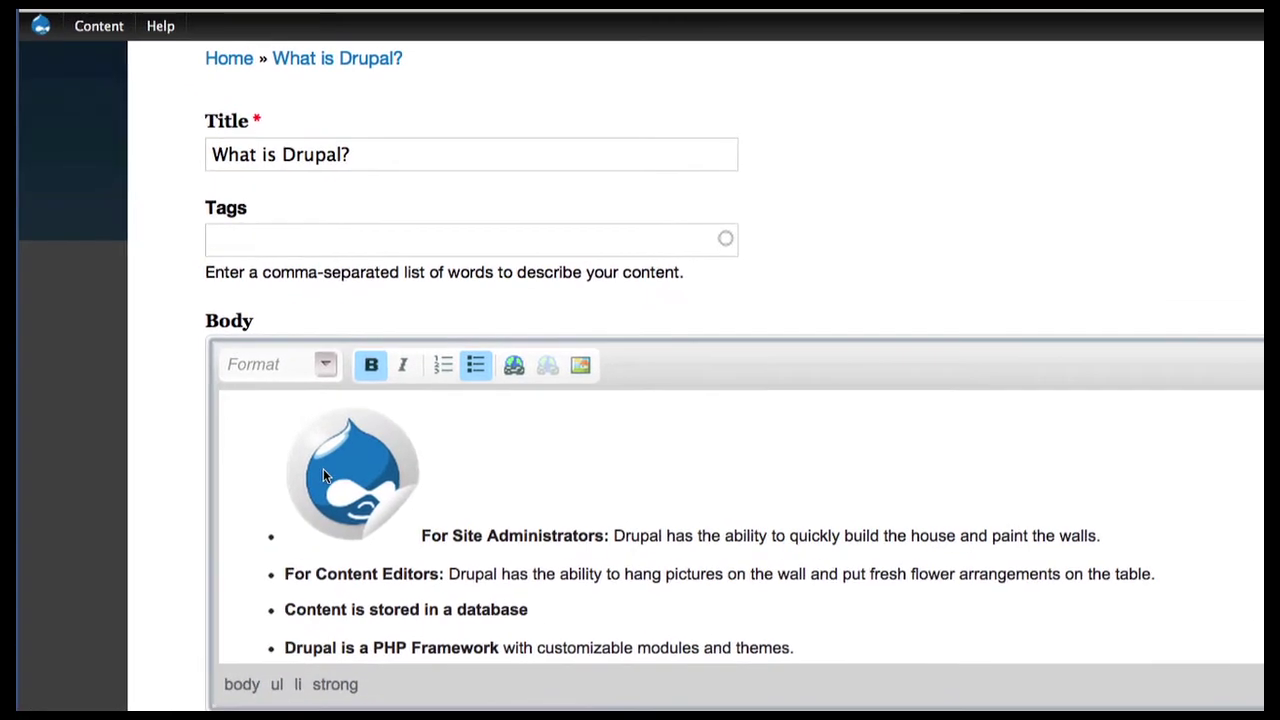
- Drag the logo to the start of the first bullet item in the article body
{"action": "left_click_drag", "start_coordinate": [346, 481], "coordinate": [853, 642]}
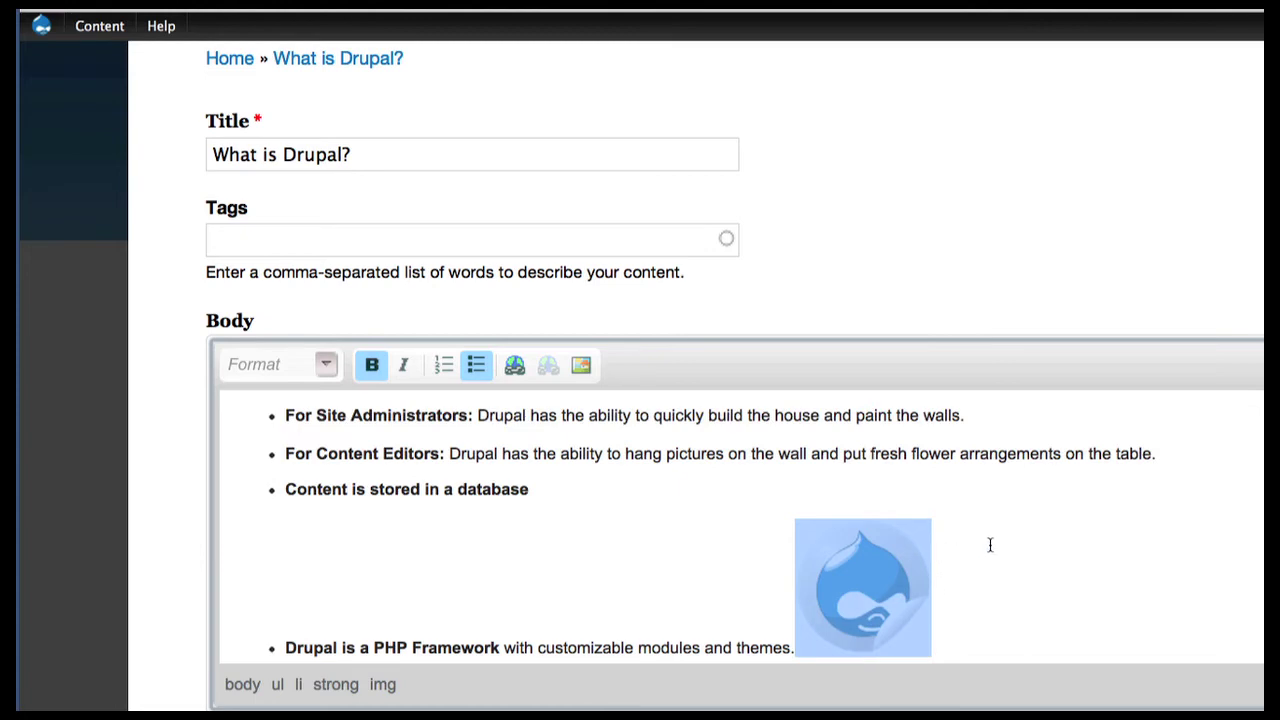
{"action": "scroll", "coordinate": [1046, 534], "scroll_direction": "down", "scroll_amount": 5}
{"action": "left_click_drag", "start_coordinate": [893, 238], "coordinate": [400, 263]}
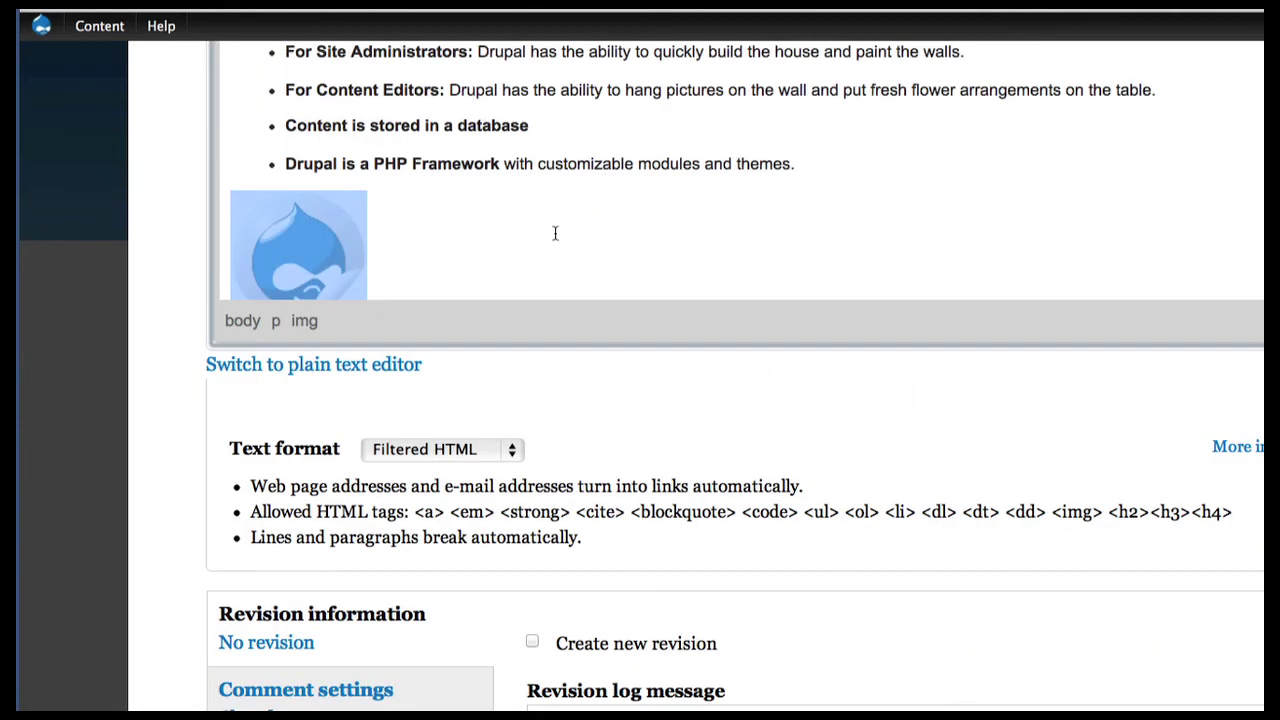
{"action": "scroll", "coordinate": [561, 175], "scroll_direction": "up", "scroll_amount": 5}
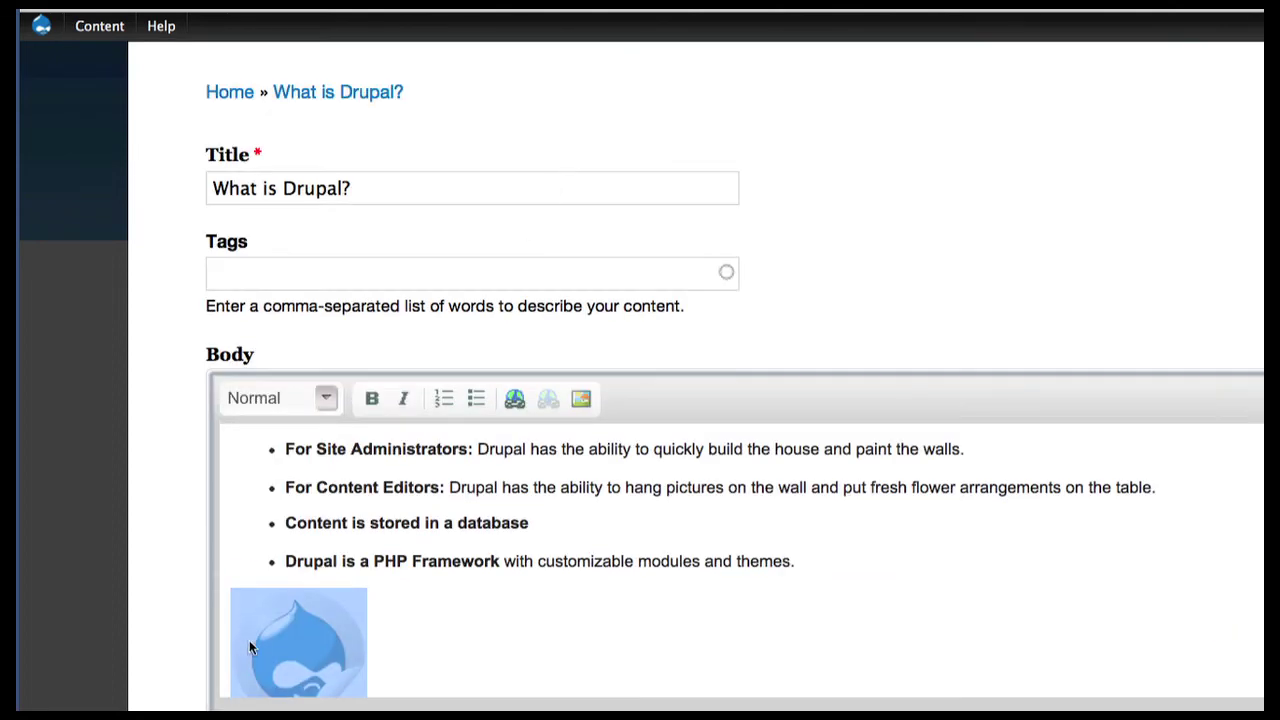
{"action": "left_click_drag", "start_coordinate": [291, 633], "coordinate": [240, 444]}
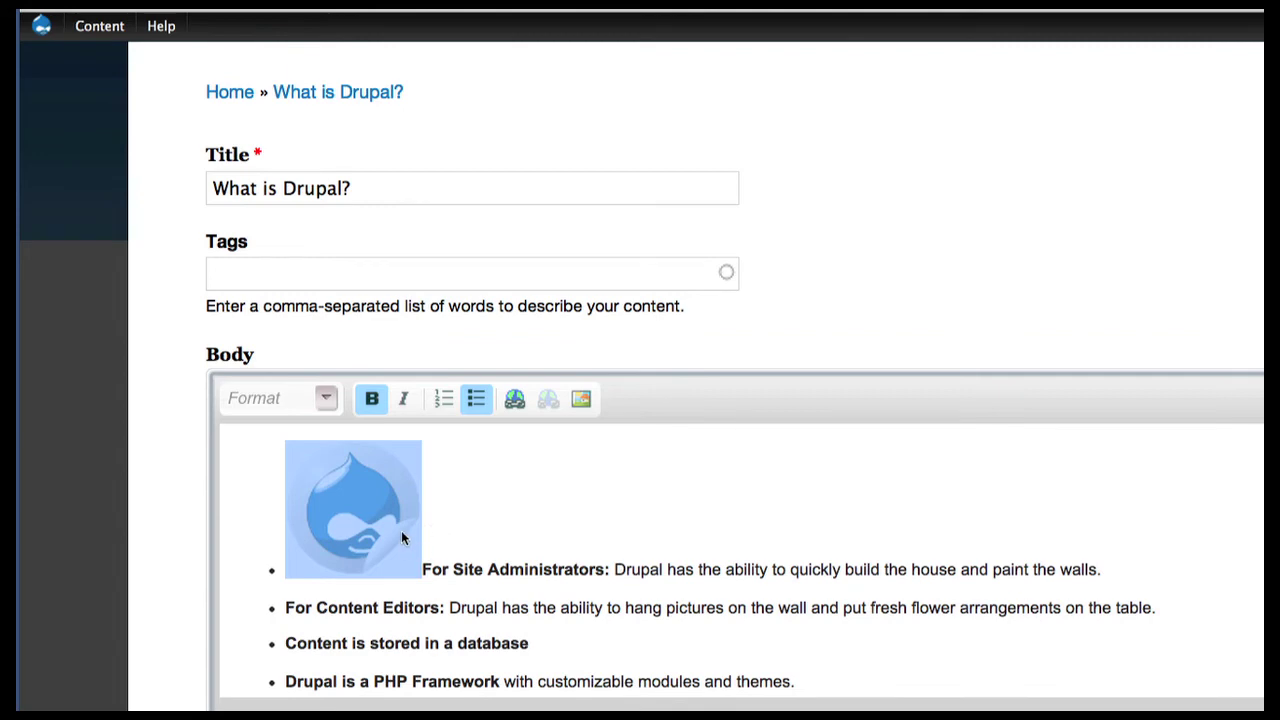
- Split the first bullet so the logo sits in its own paragraph outside the list
{"action": "key", "text": "Right"}
{"action": "key", "text": "Return"}
{"action": "key", "text": "Return"}
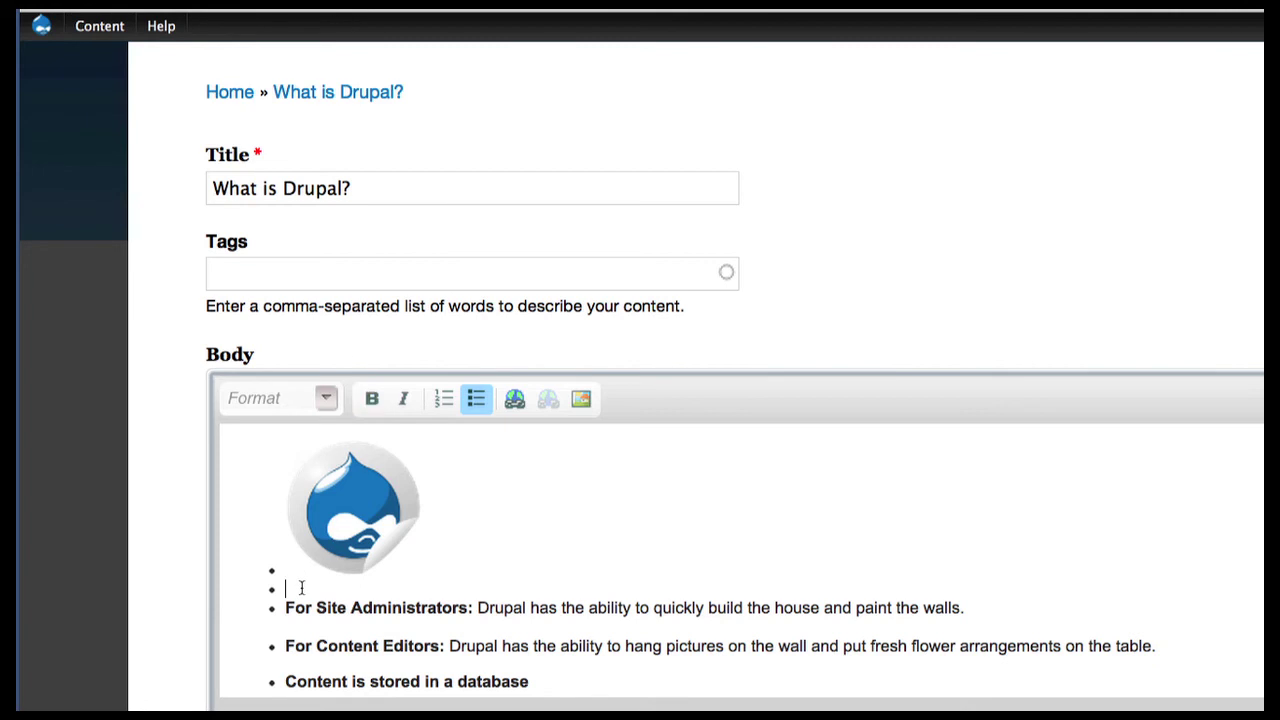
{"action": "left_click_drag", "start_coordinate": [300, 586], "coordinate": [245, 550]}
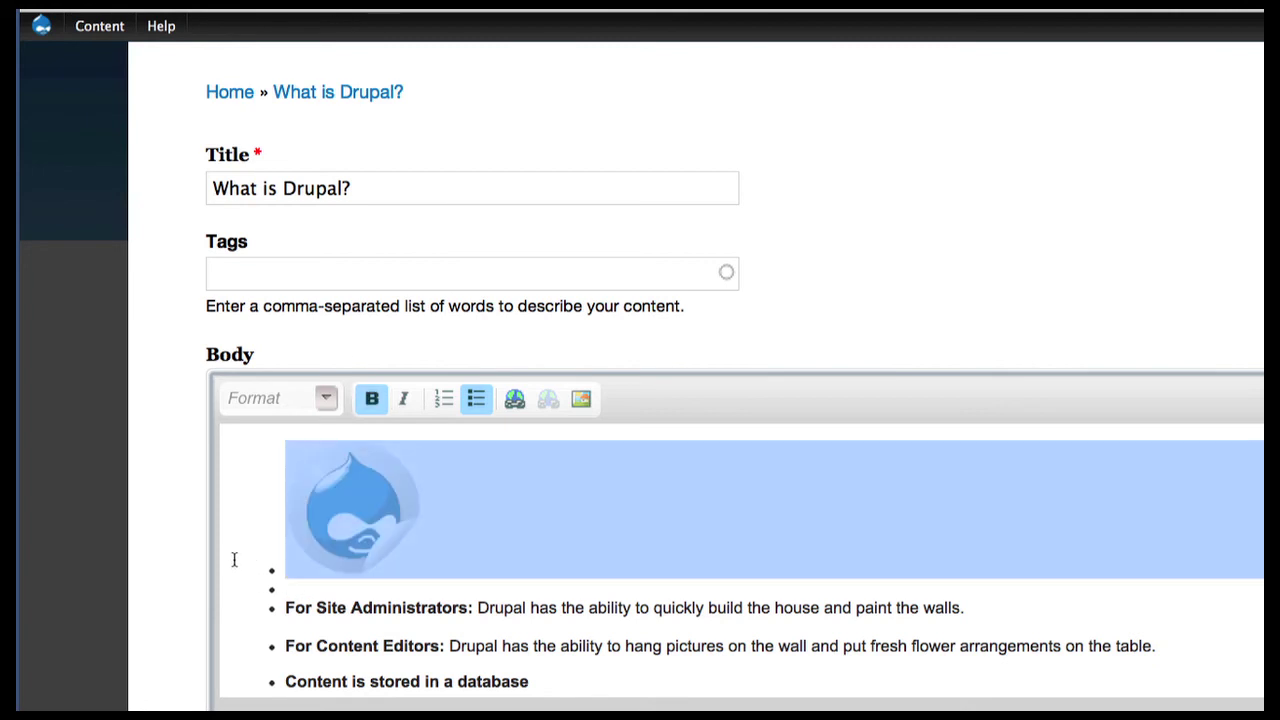
{"action": "left_click", "coordinate": [465, 400]}
{"action": "left_click", "coordinate": [288, 598]}
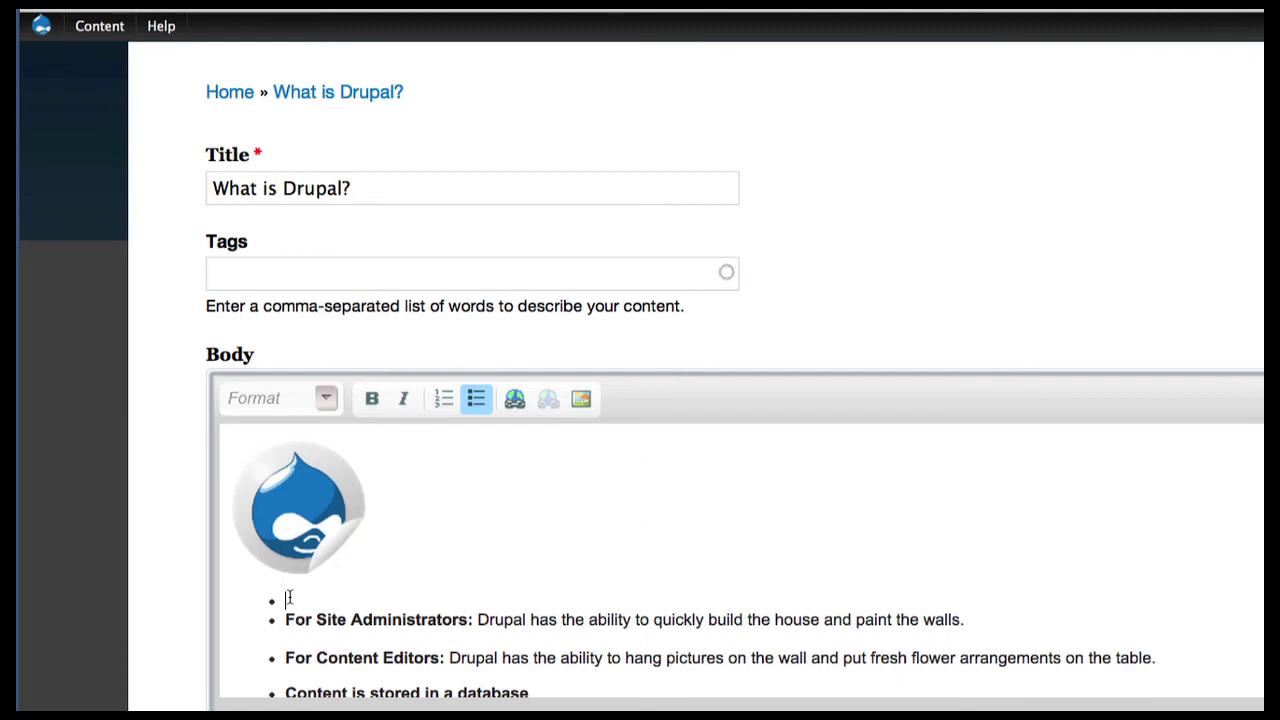
{"action": "key", "text": "Return"}
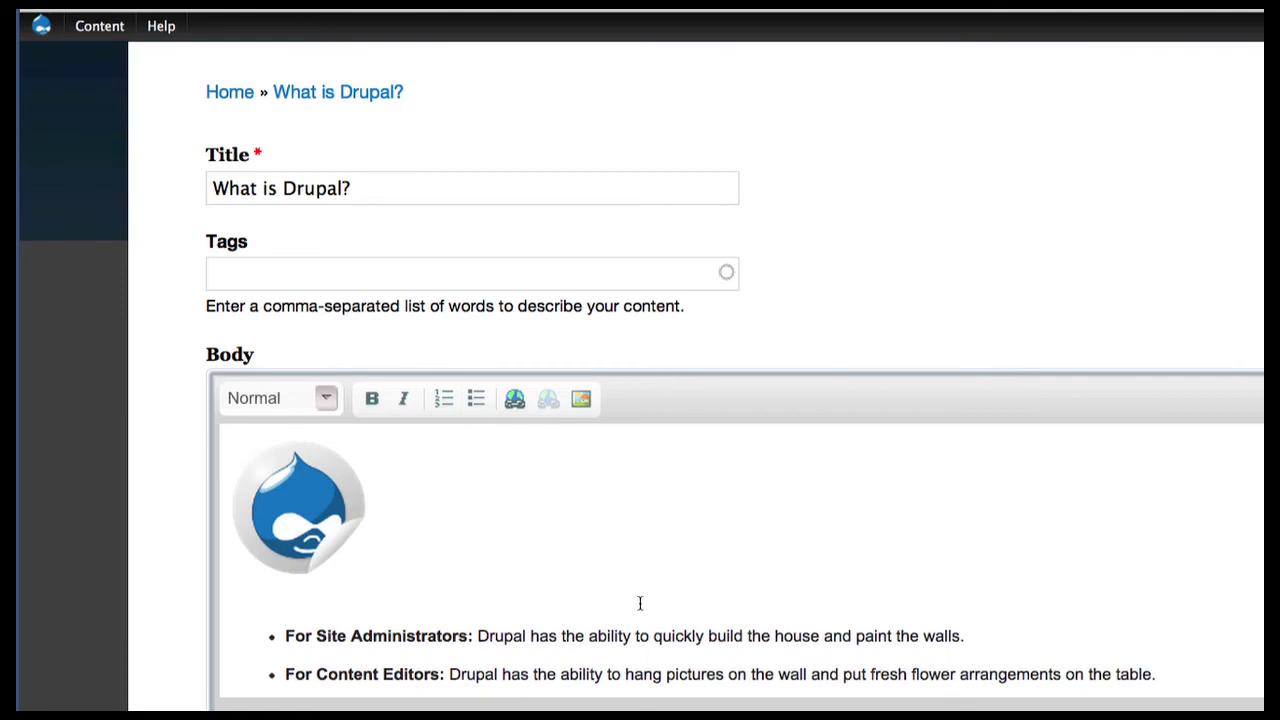
- Scroll to the bottom of the edit form and save the What is Drupal? article
{"action": "scroll", "coordinate": [640, 600], "scroll_direction": "down", "scroll_amount": 6}
{"action": "scroll", "coordinate": [476, 487], "scroll_direction": "down", "scroll_amount": 4}
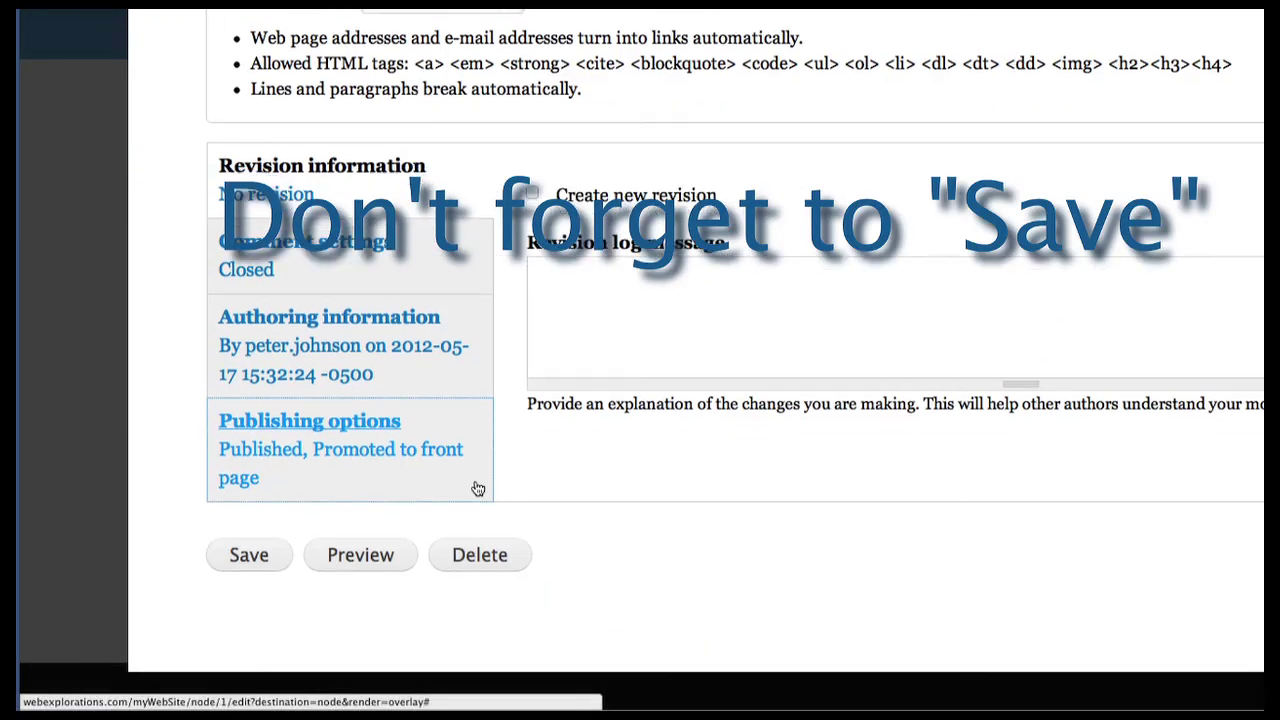
{"action": "left_click", "coordinate": [258, 561]}
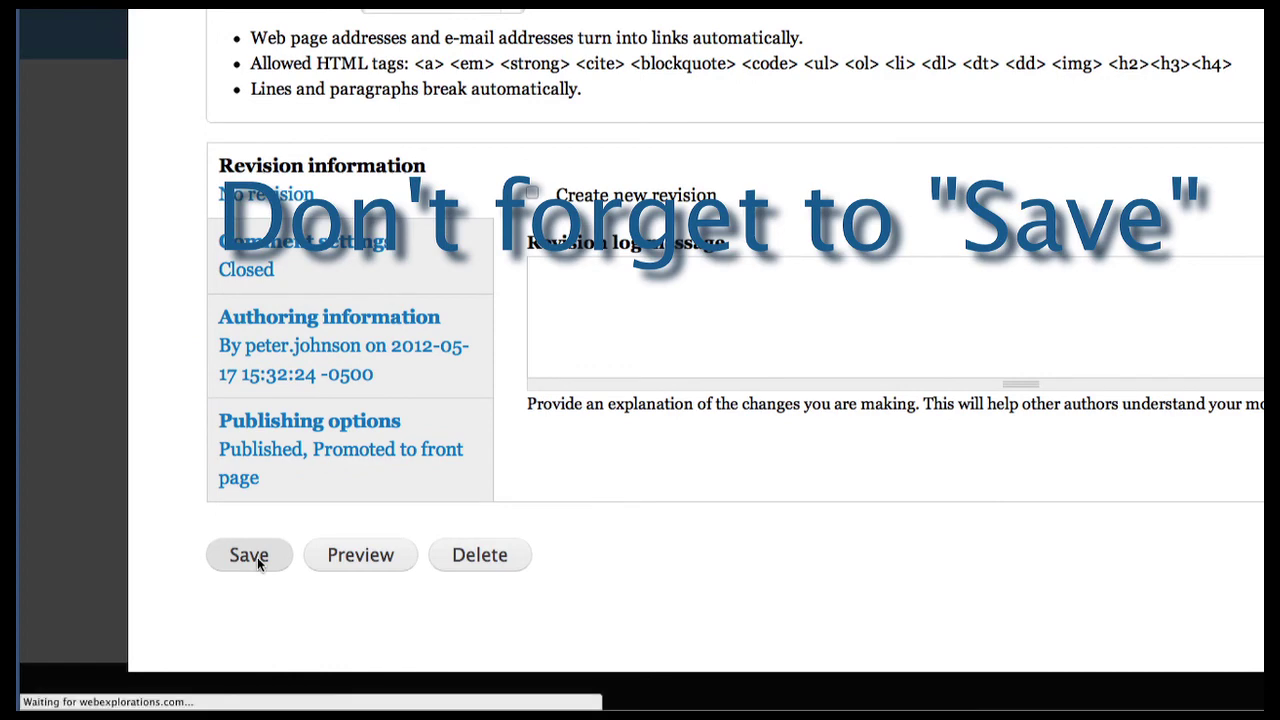